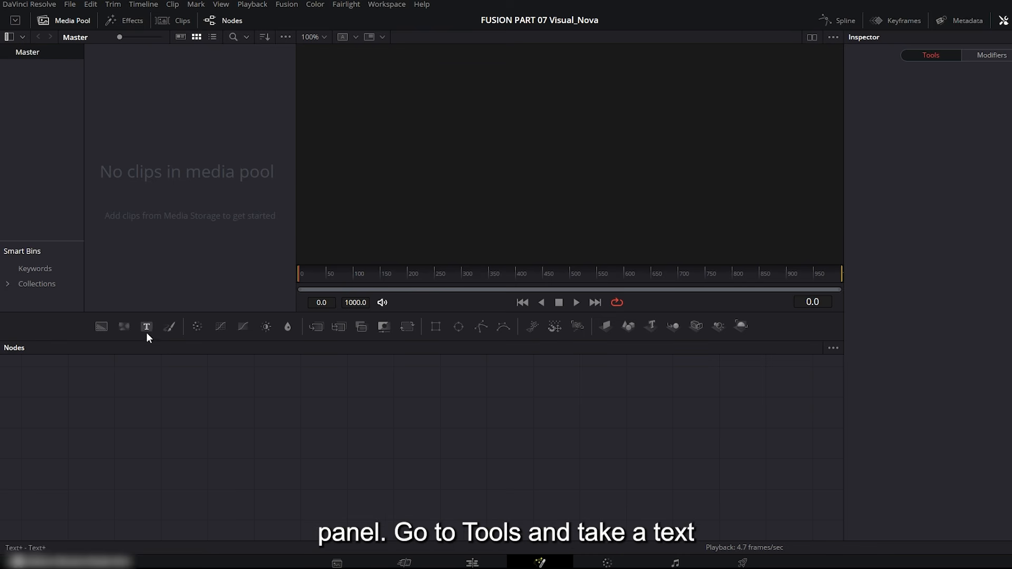
Add a Text+ node to the node graph, connect it to MediaOut1, and line the two nodes up.
drag(147, 327, 359, 431)
drag(446, 434, 591, 435)
drag(370, 431, 449, 451)
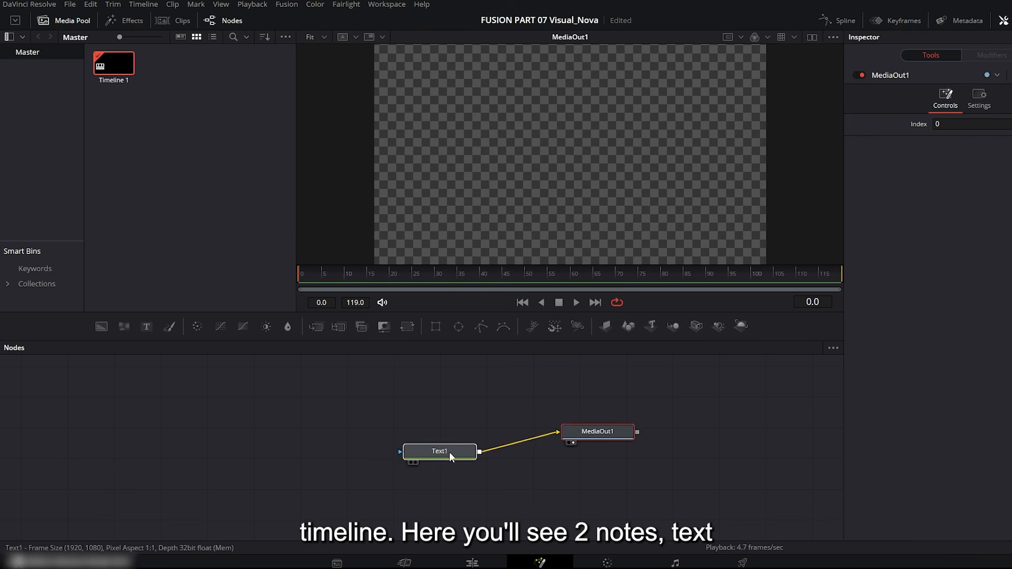
drag(580, 434, 587, 451)
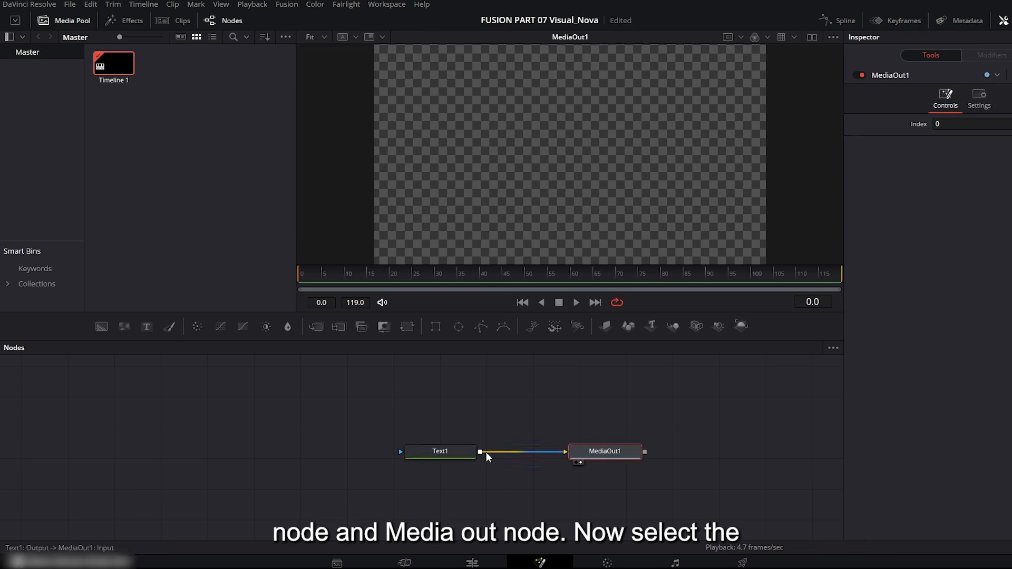
Enter "SHADOW TEXT" as the content of the Text1 node.
click(444, 453)
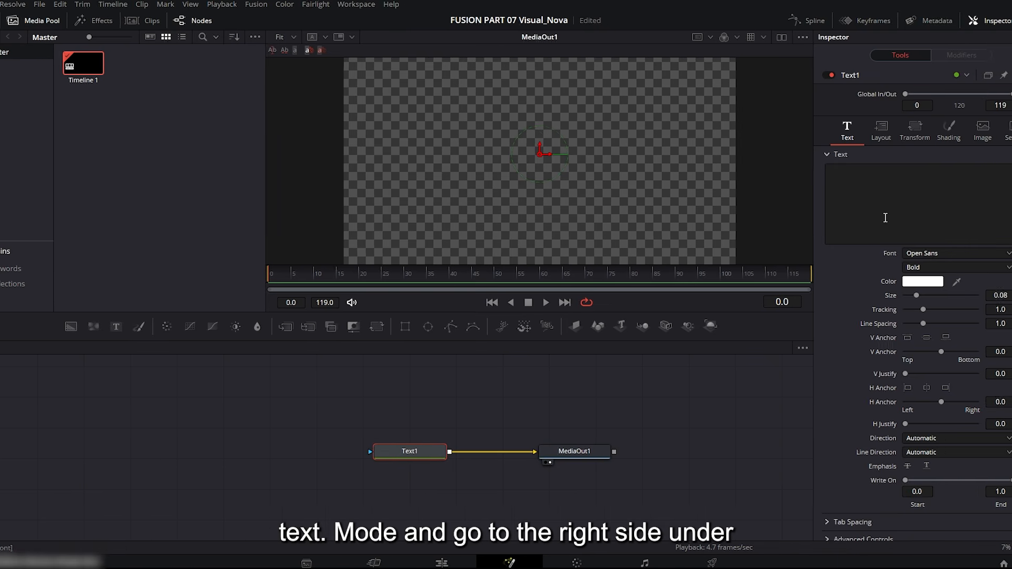
click(836, 176)
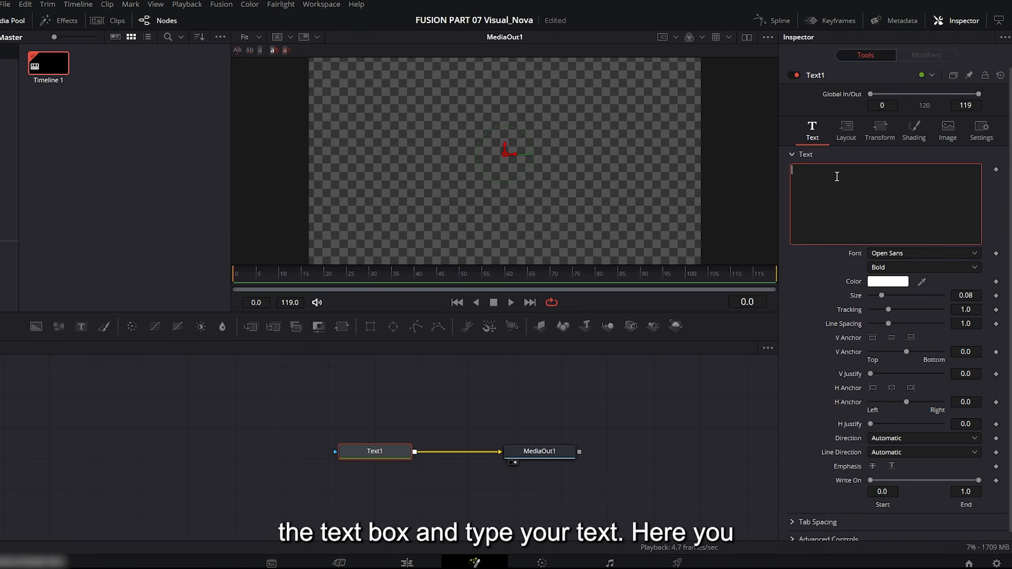
text(SHADOW)
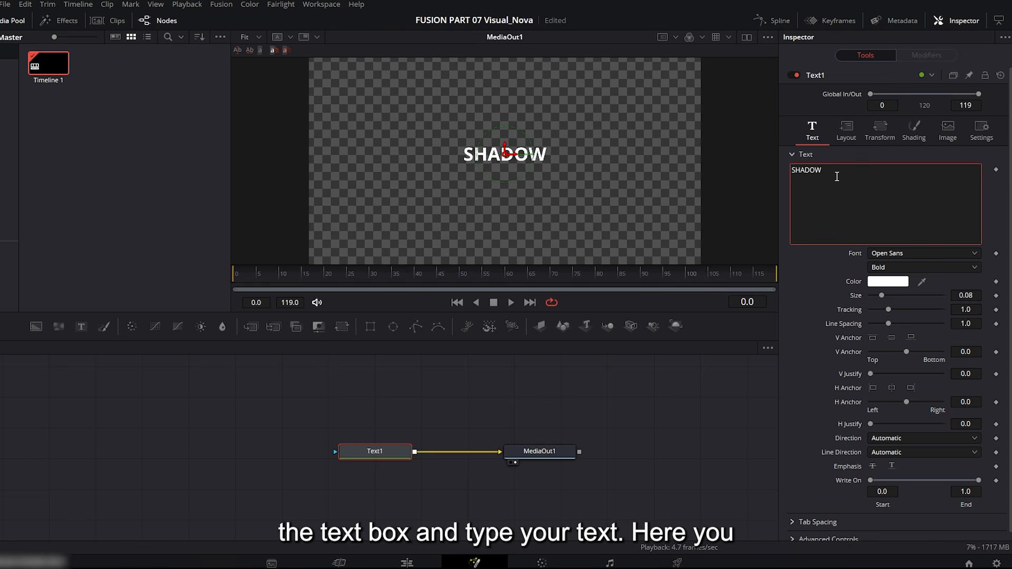
text( TEXT)
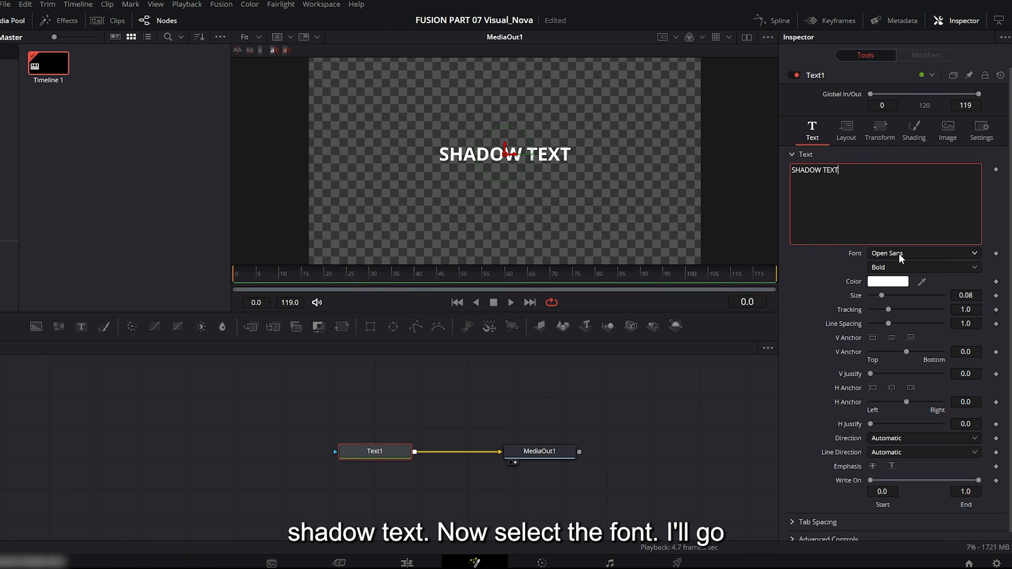
Set the text's font to Impact Regular and enlarge its size to about 0.22.
click(899, 254)
key(i)
click(899, 269)
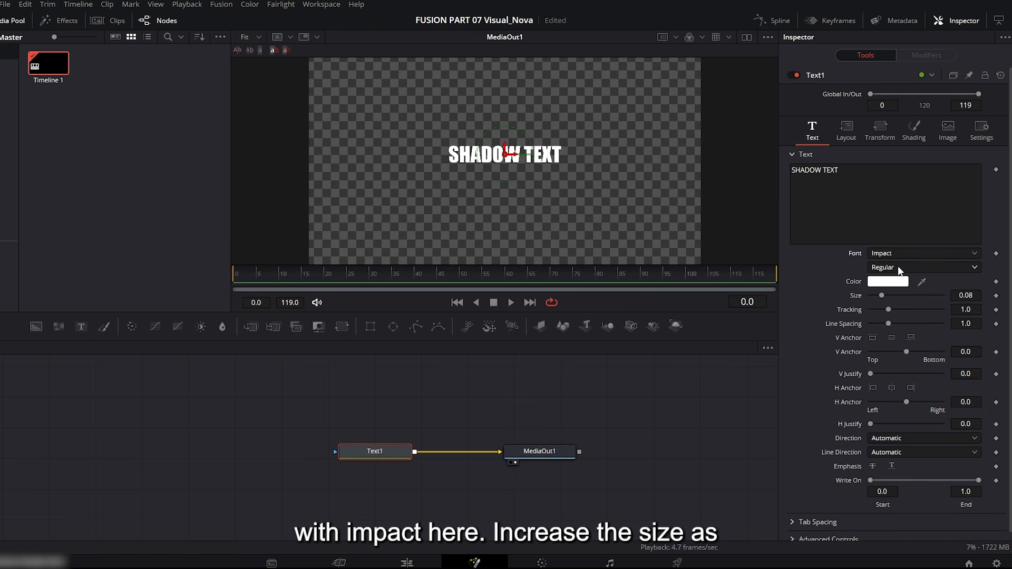
drag(881, 295, 903, 296)
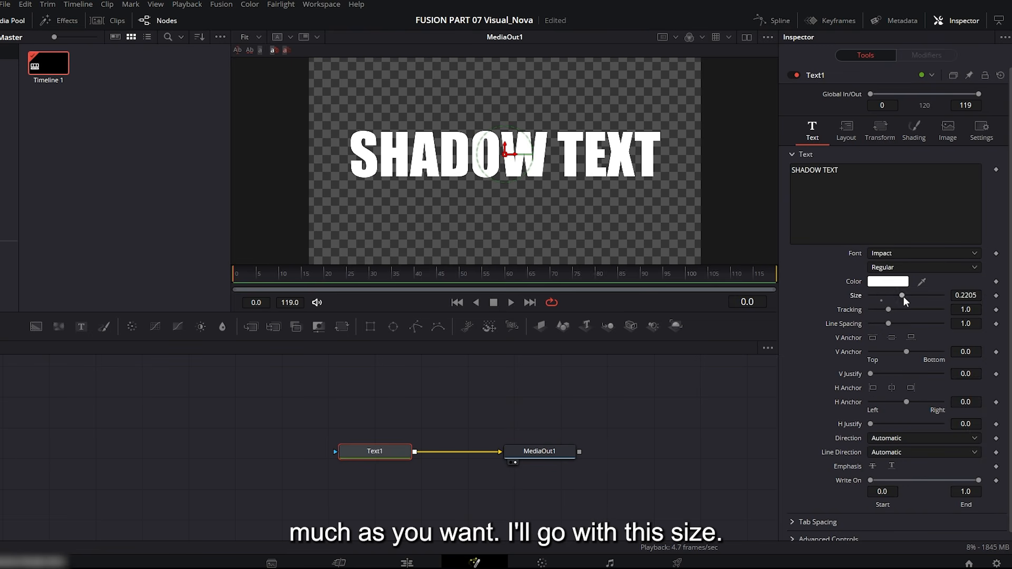
Duplicate the Text1 node so the copy is merged with it, and space the two text nodes apart.
click(378, 451)
key(ctrl+c)
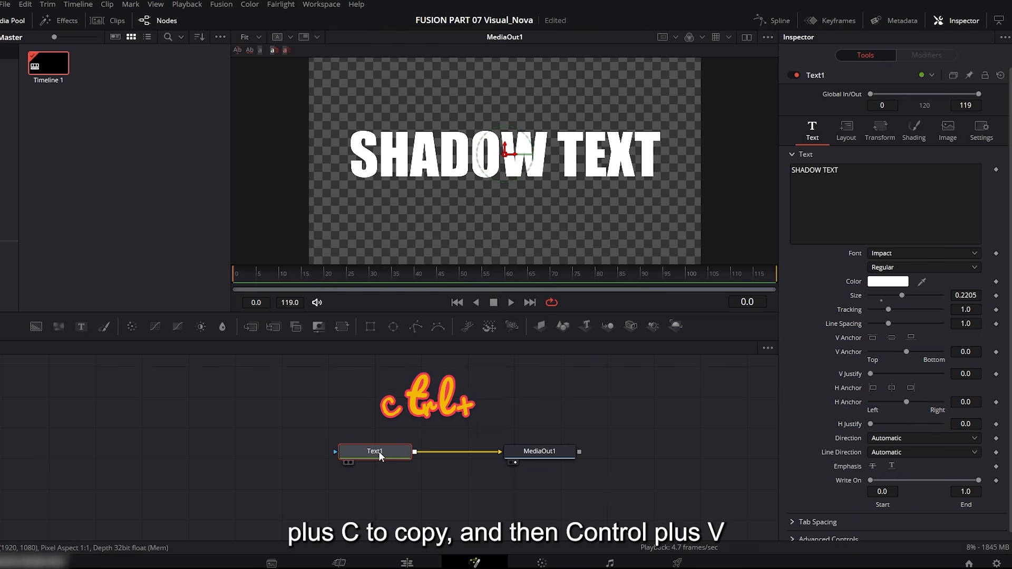
key(ctrl+v)
drag(378, 451, 378, 403)
click(377, 403)
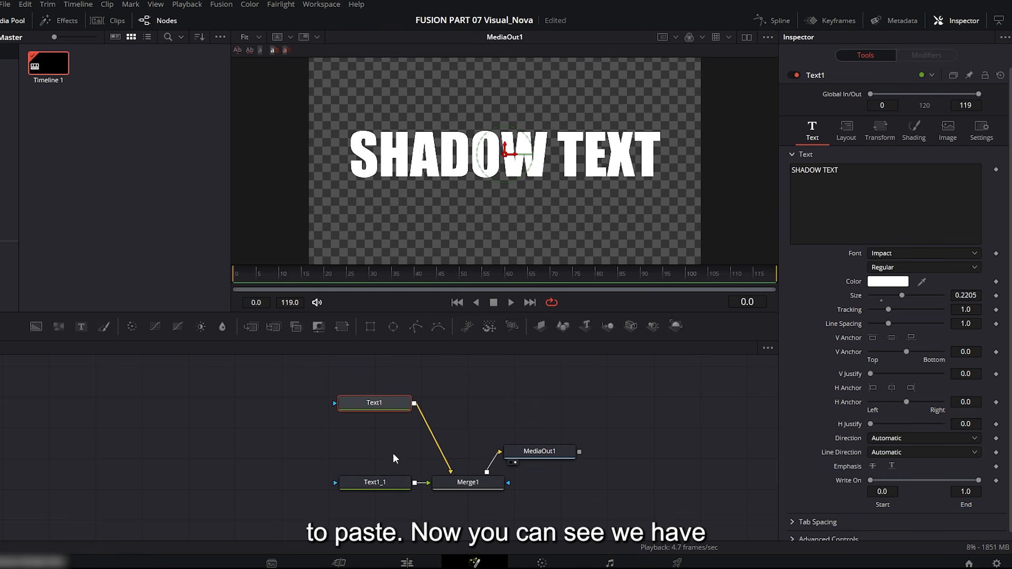
drag(389, 483, 385, 492)
Align the original Text1 node above its copy and rename it SHADOW.
click(375, 402)
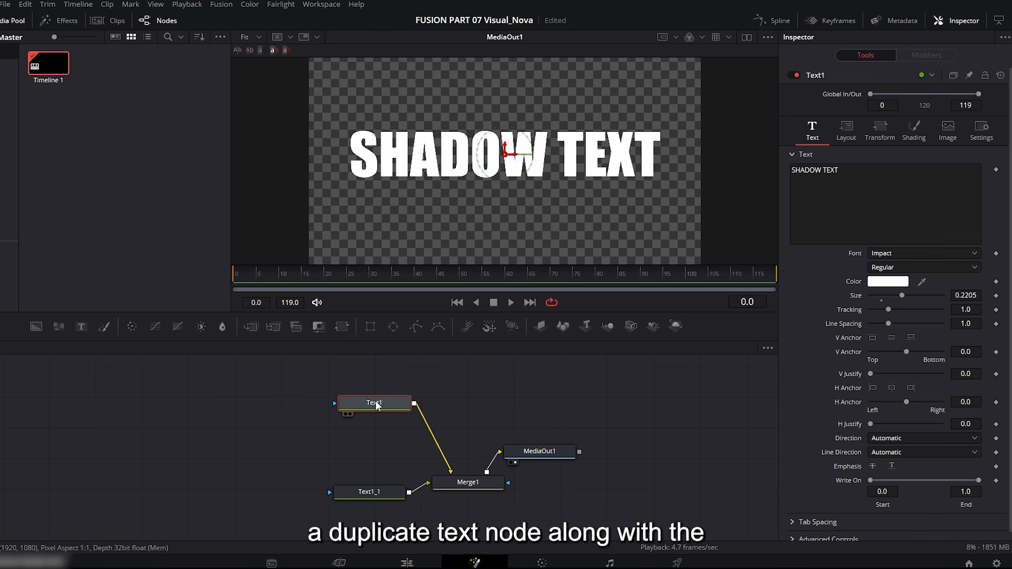
drag(375, 402, 369, 400)
right_click(369, 400)
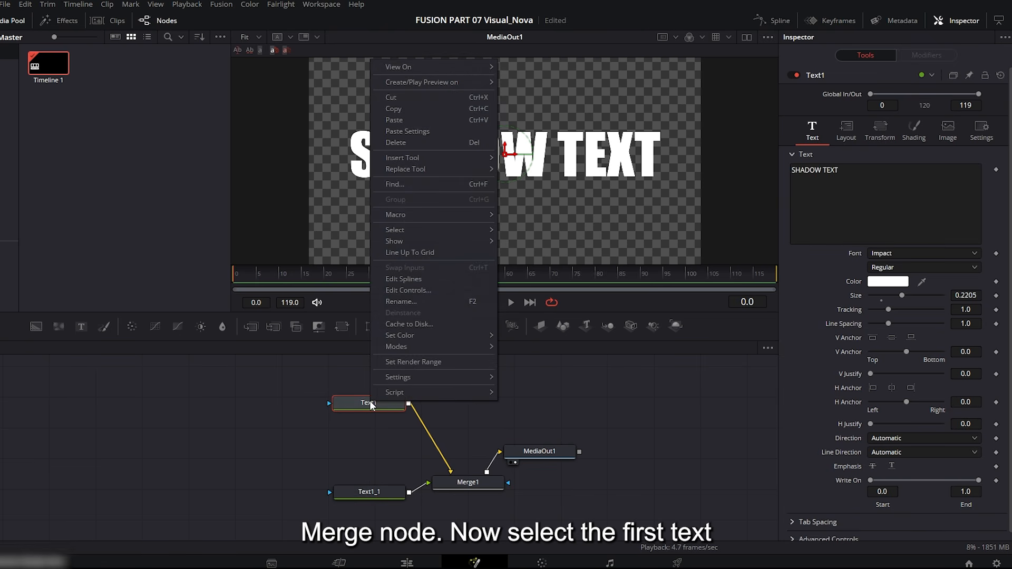
click(424, 302)
text(SHADOW)
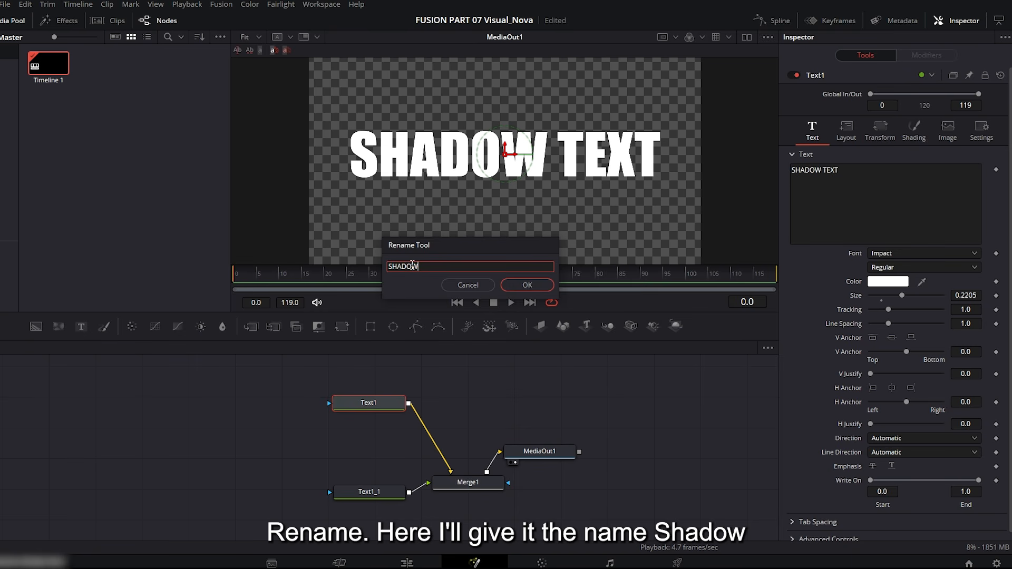
key(Return)
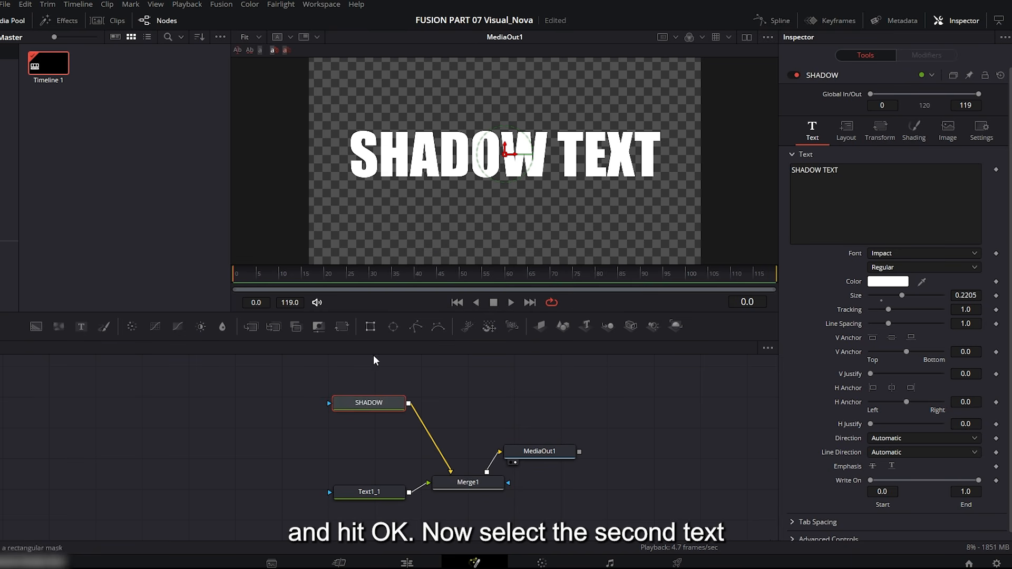
Rename the duplicated Text1_1 node as MAIN TEXT.
click(368, 493)
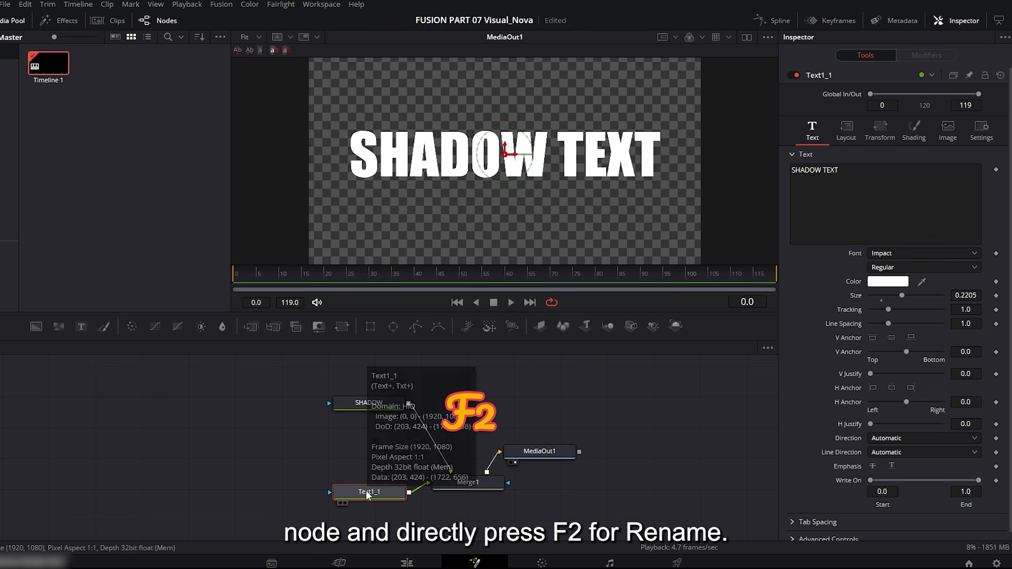
key(F2)
text(MAIN)
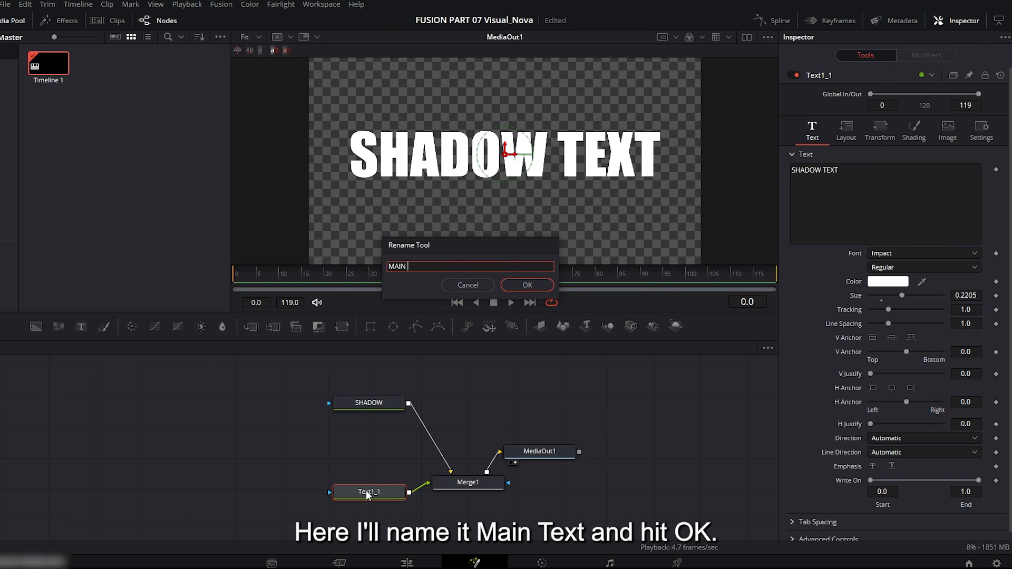
text( TEXT)
key(Return)
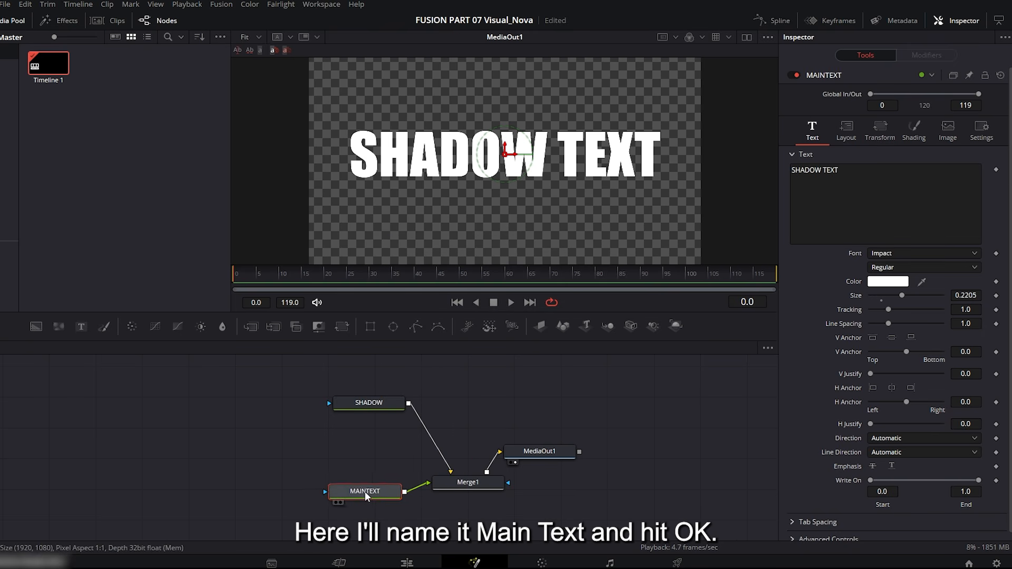
Show the SHADOW node in the viewer and set its text color to black.
click(370, 404)
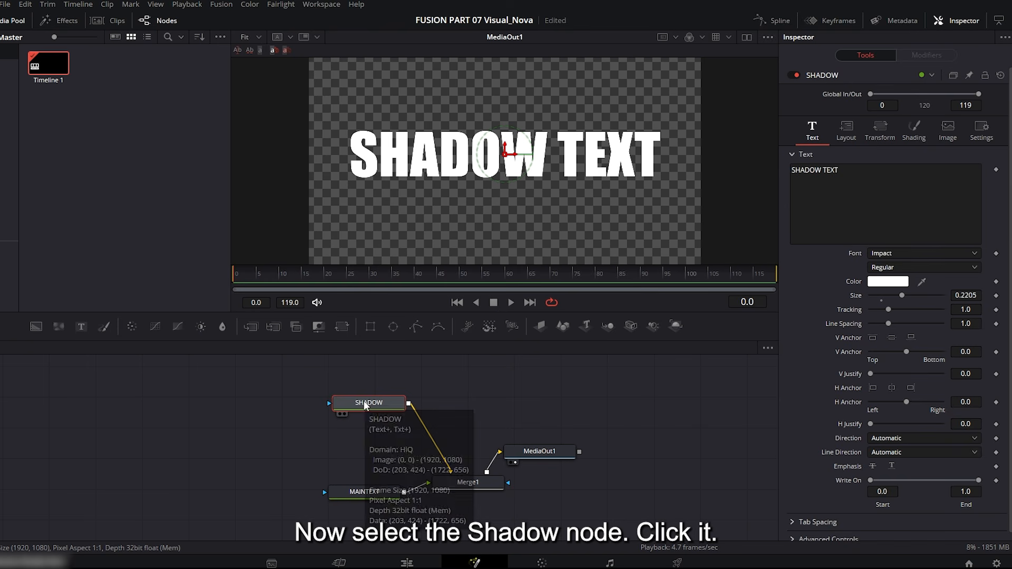
click(345, 414)
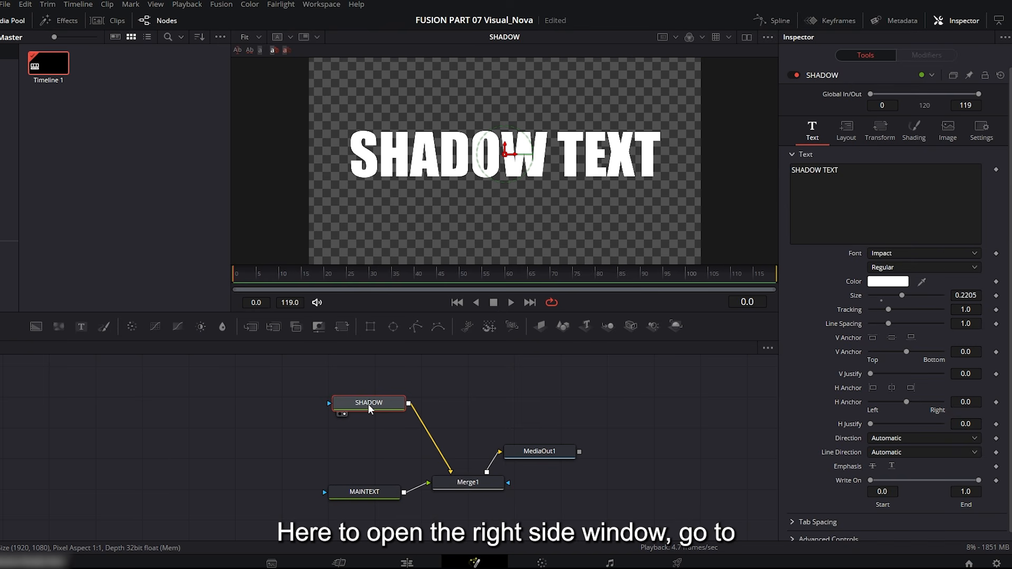
click(890, 283)
drag(515, 174, 494, 182)
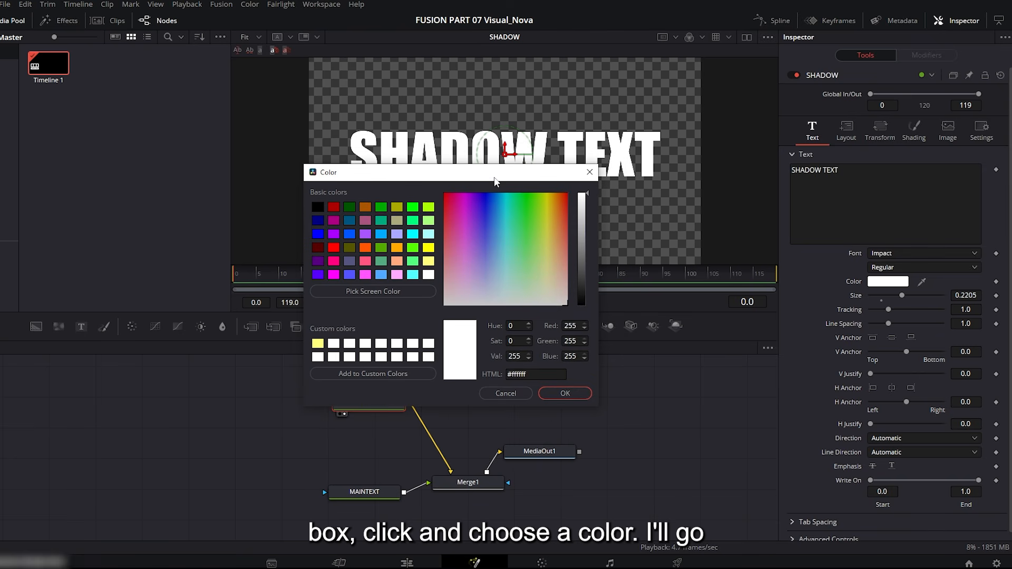
click(318, 212)
click(555, 393)
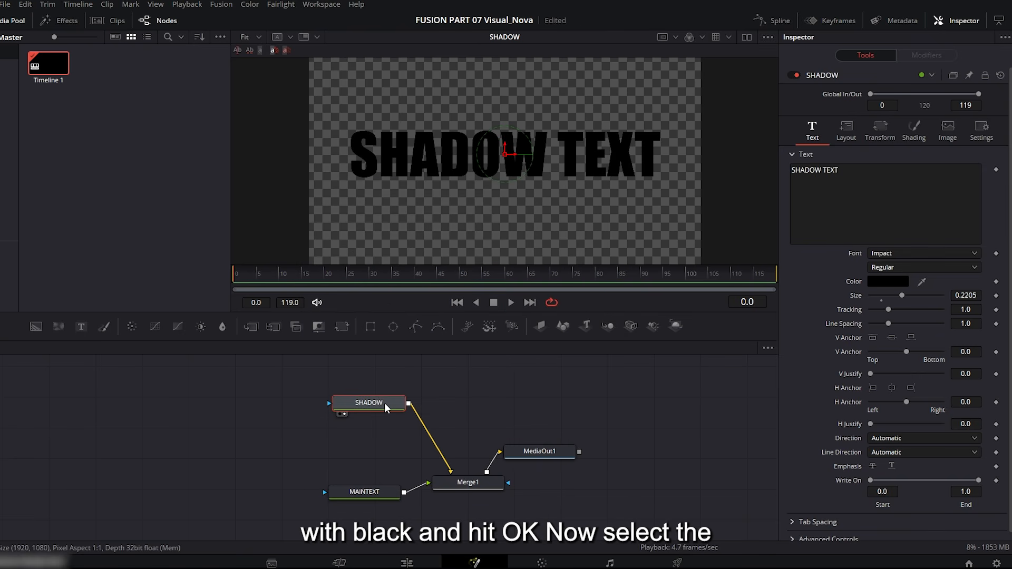
Insert a Duplicate node between the SHADOW node and Merge1.
key(ctrl+shift+space)
text(d)
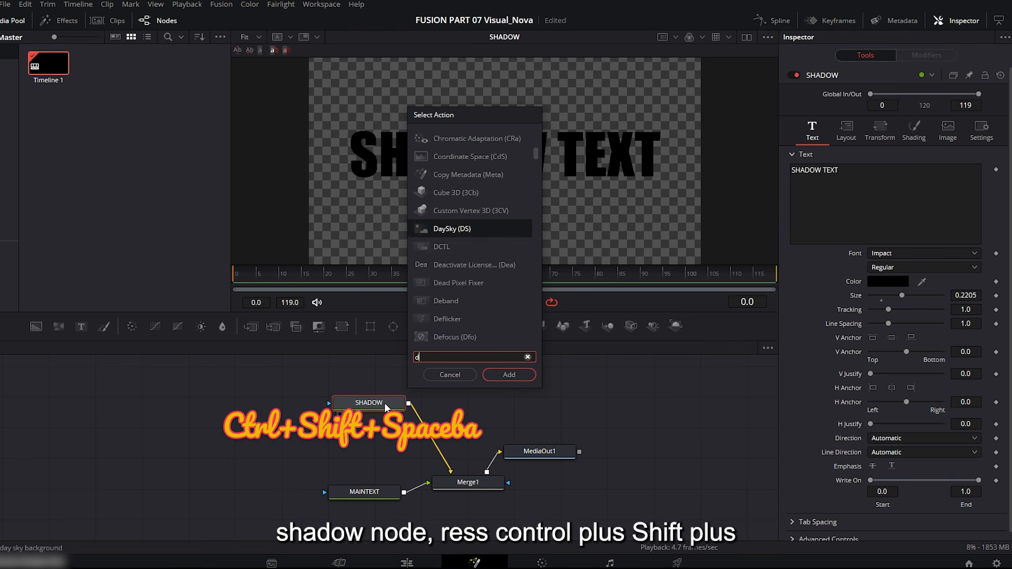
text(u)
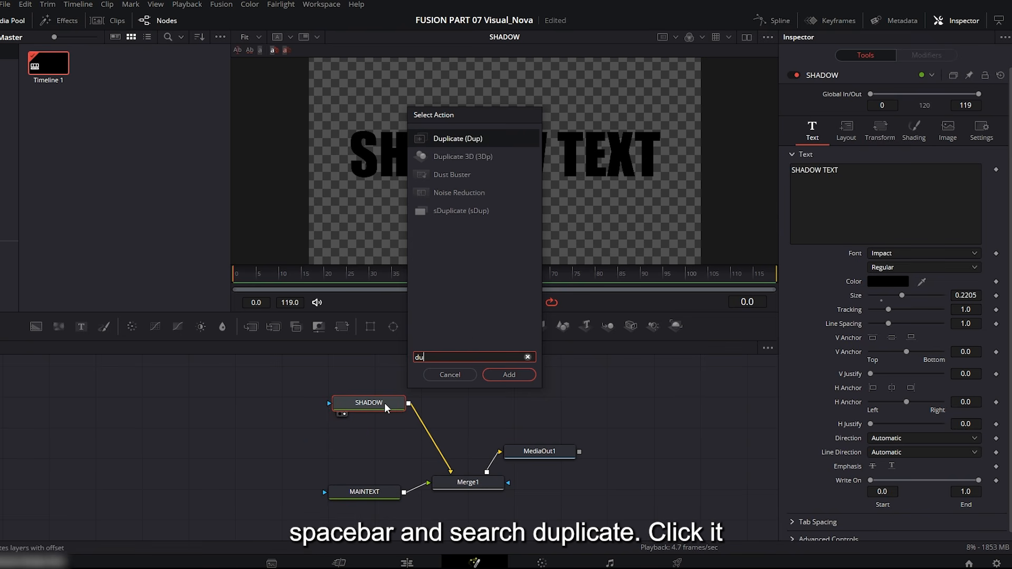
text(plicate)
click(508, 374)
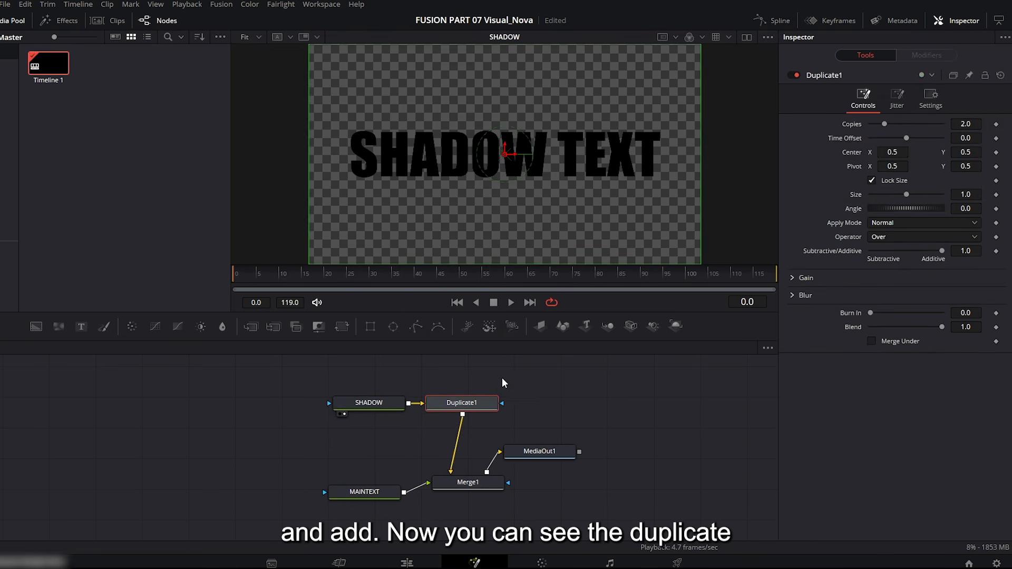
drag(471, 404, 467, 404)
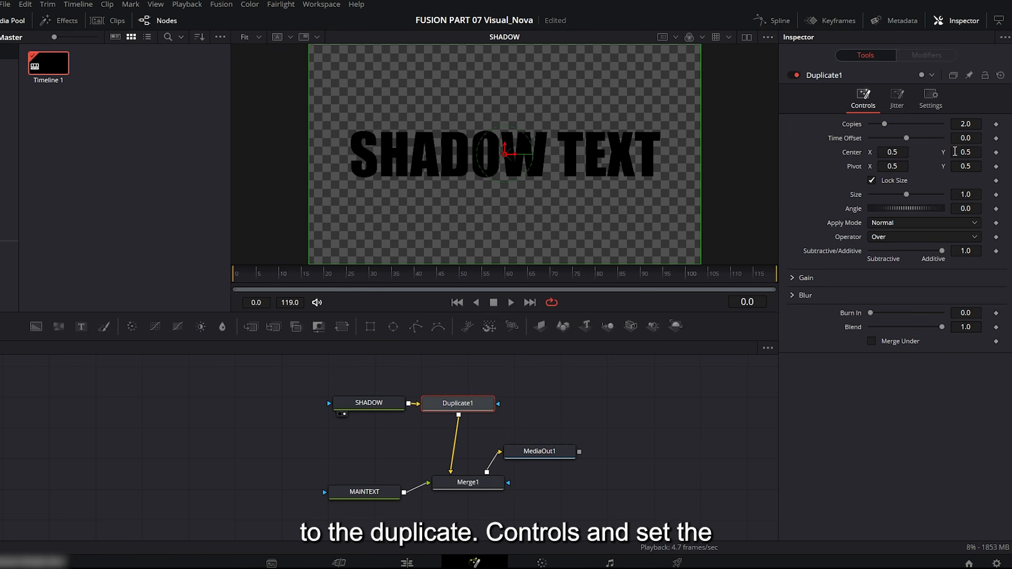
Set Duplicate1 to 50 copies and, with MediaOut1 in the viewer, offset its center to X 0.5004, Y 0.4986.
click(974, 123)
text(50)
key(Tab)
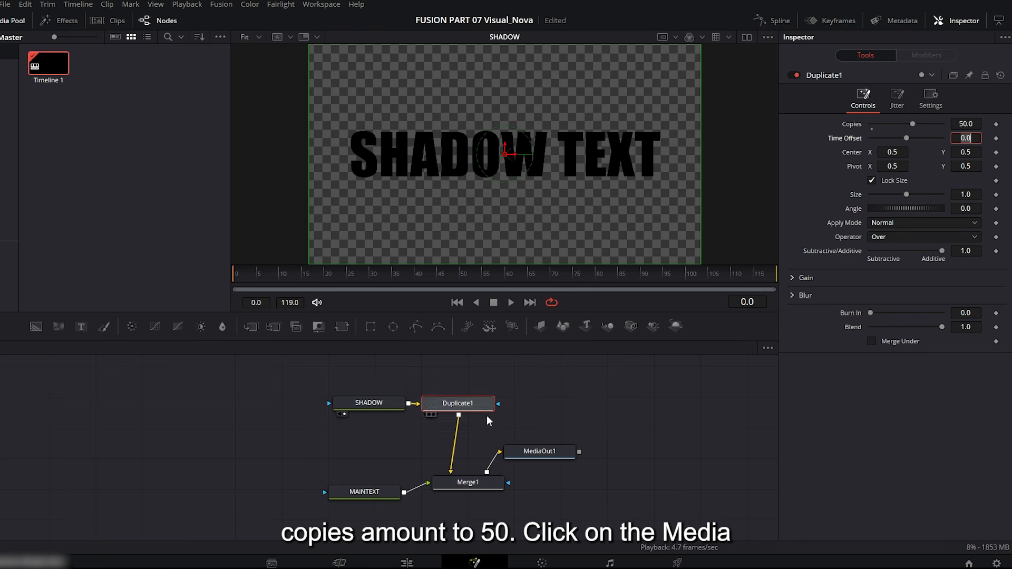
click(514, 461)
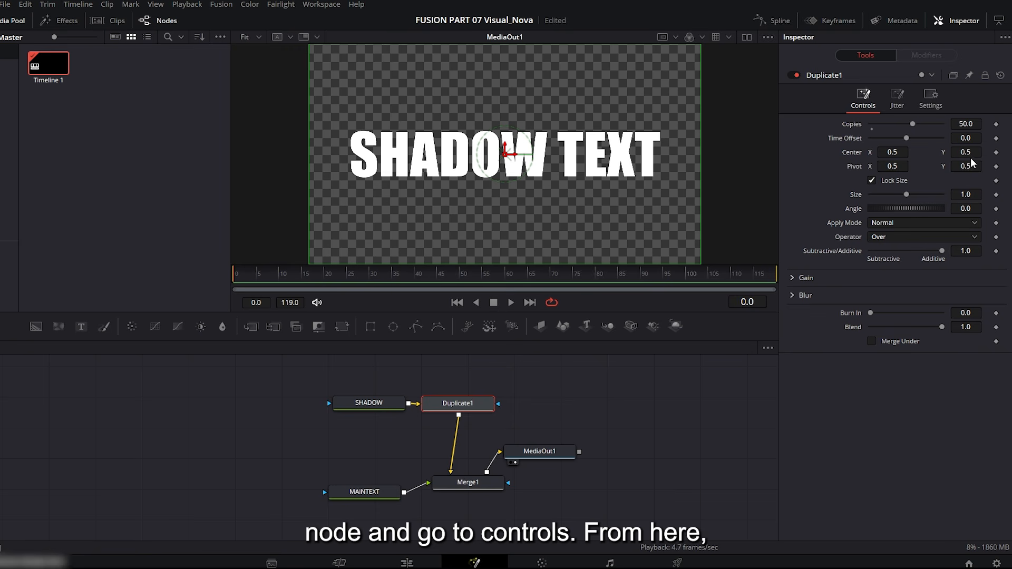
drag(965, 151, 962, 152)
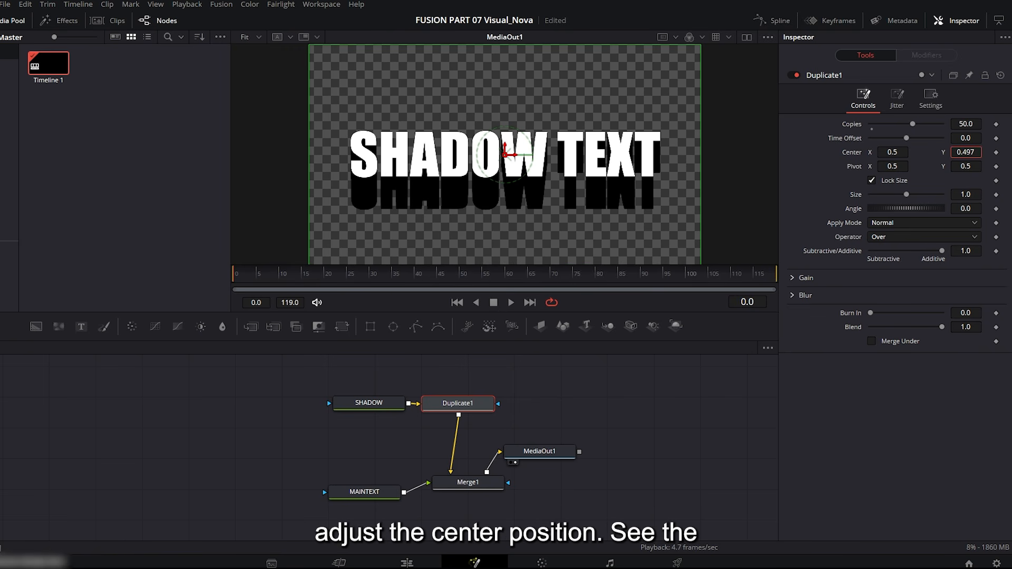
drag(894, 155, 973, 152)
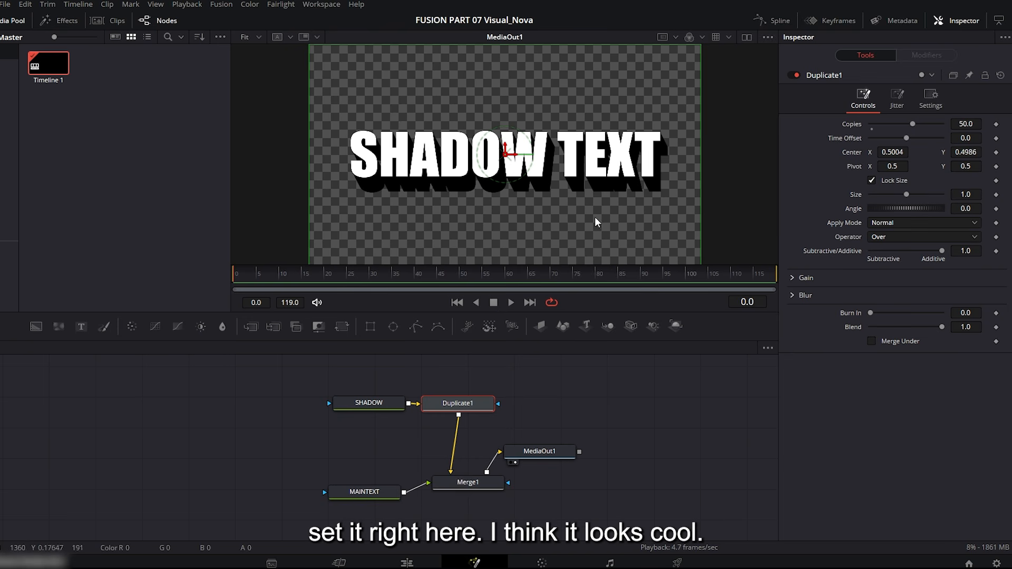
Add a Background node merged onto the output of Merge1.
drag(468, 482, 472, 489)
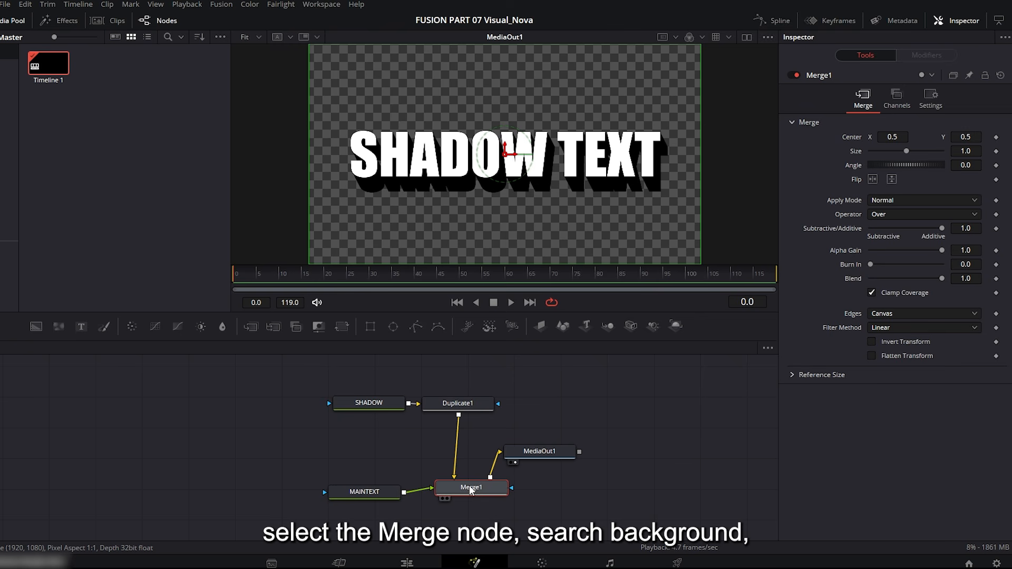
key(shift+space)
text(back)
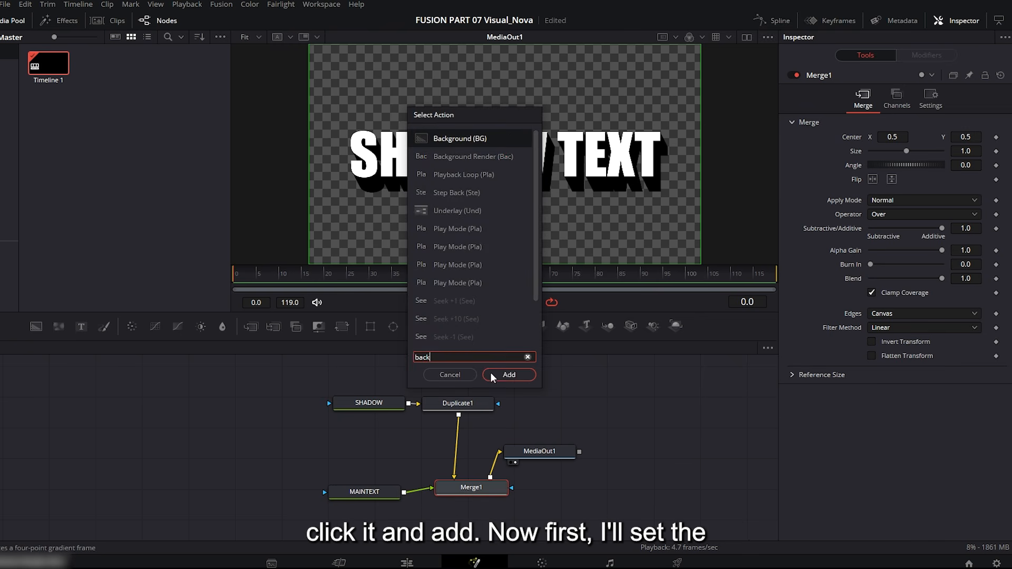
click(504, 372)
Arrange the text, background and merge nodes in compact rows, and swap Merge2's inputs to put the text over the background.
drag(579, 405, 381, 460)
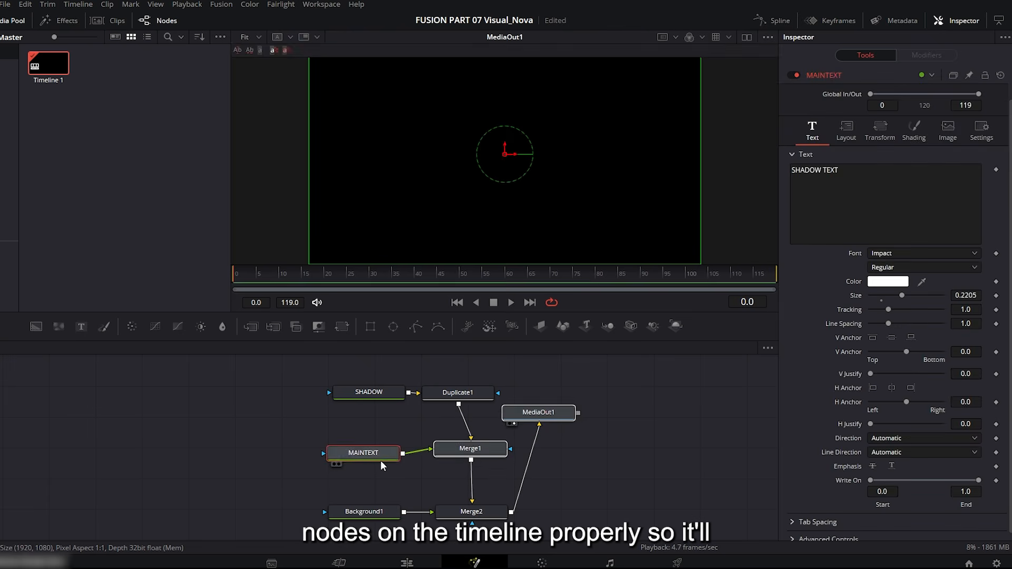
drag(540, 487, 362, 486)
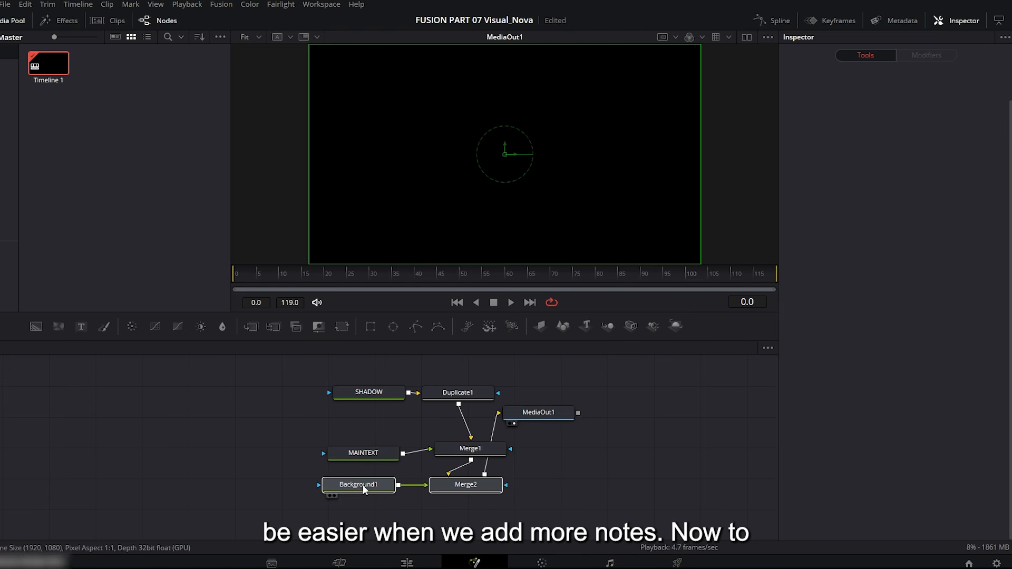
click(474, 489)
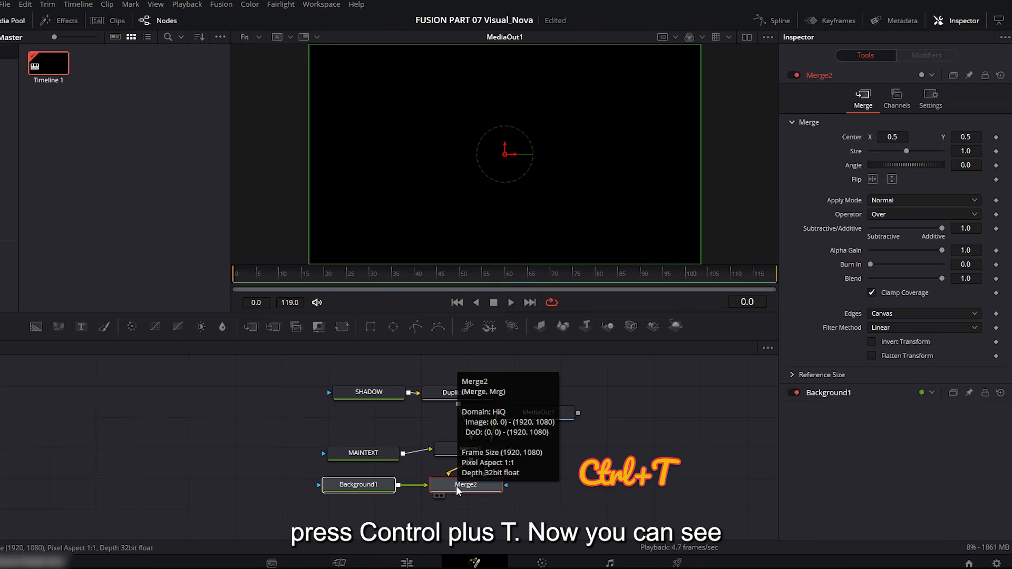
key(ctrl+t)
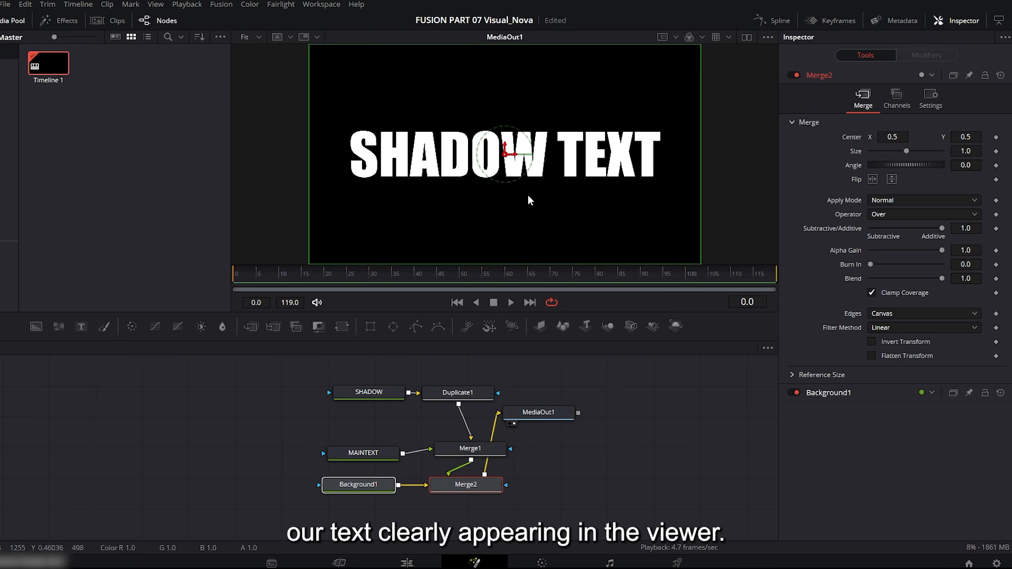
Set the Background1 node to a solid blue with hue 0.6, saturation 0.795 and value 0.732.
click(372, 488)
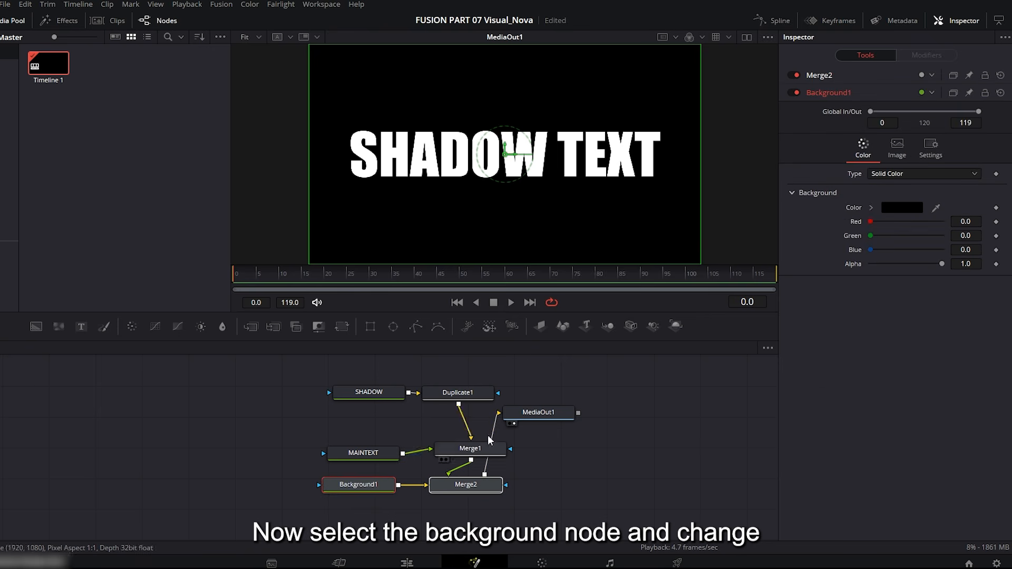
click(870, 207)
drag(972, 225, 941, 237)
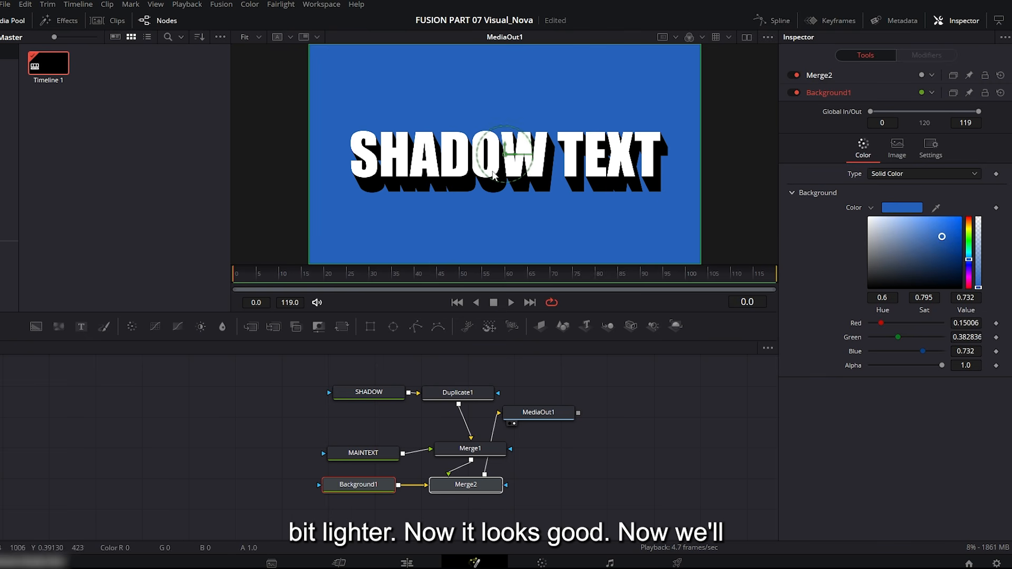
Add keyframes for Duplicate1's center at frame 25 and at frame 40.
click(468, 395)
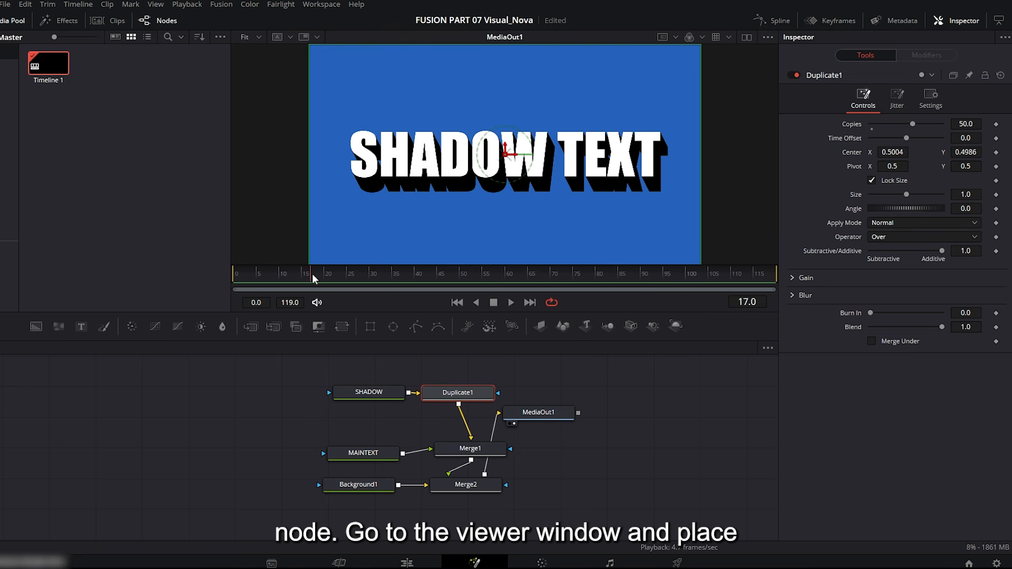
drag(312, 274, 342, 274)
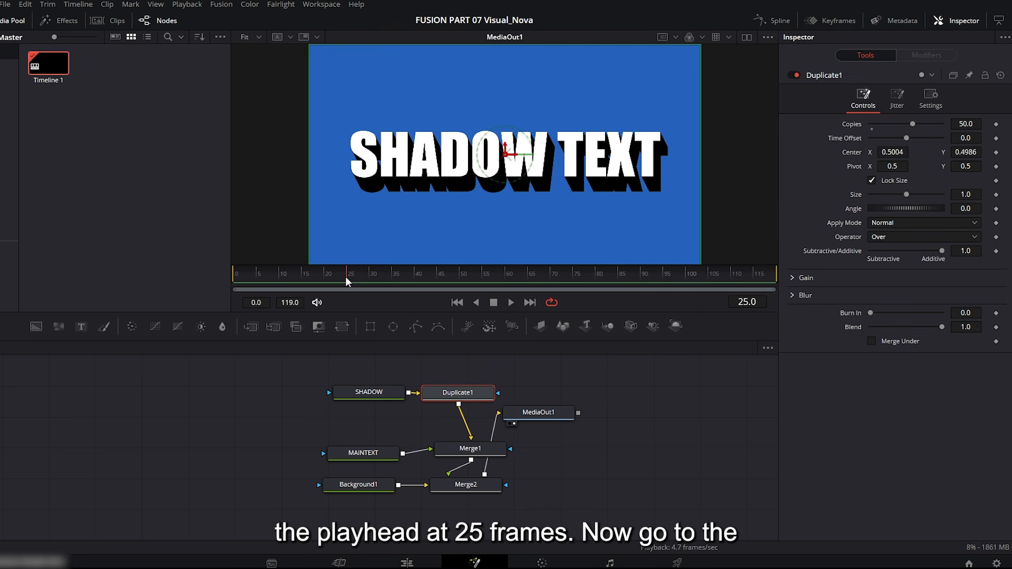
click(996, 152)
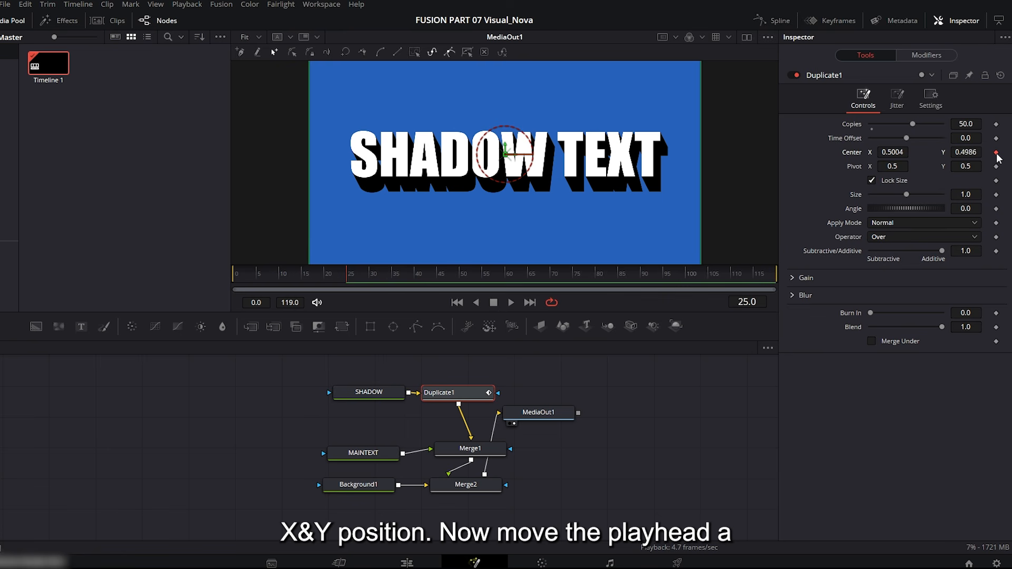
drag(393, 276, 415, 277)
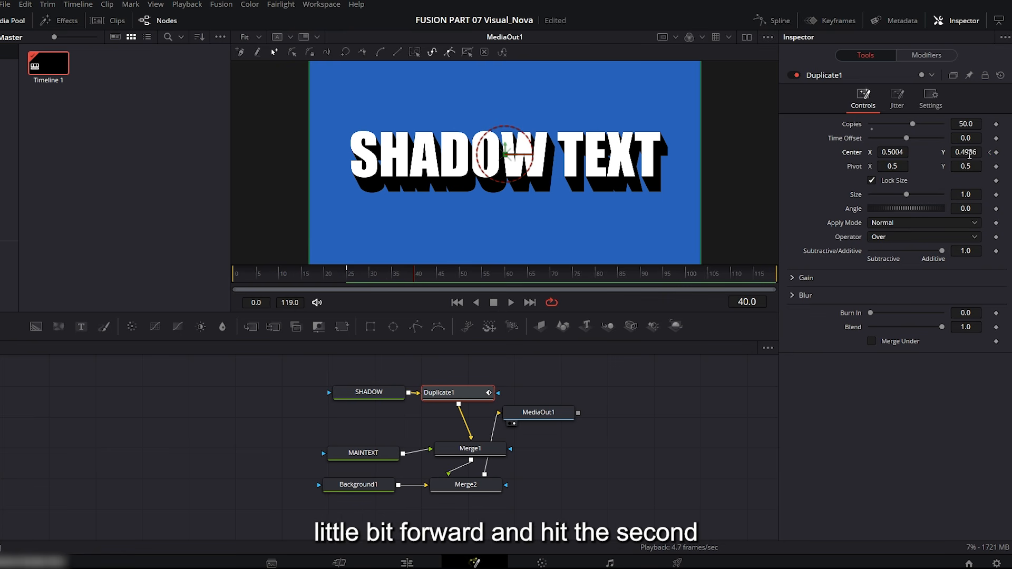
click(990, 152)
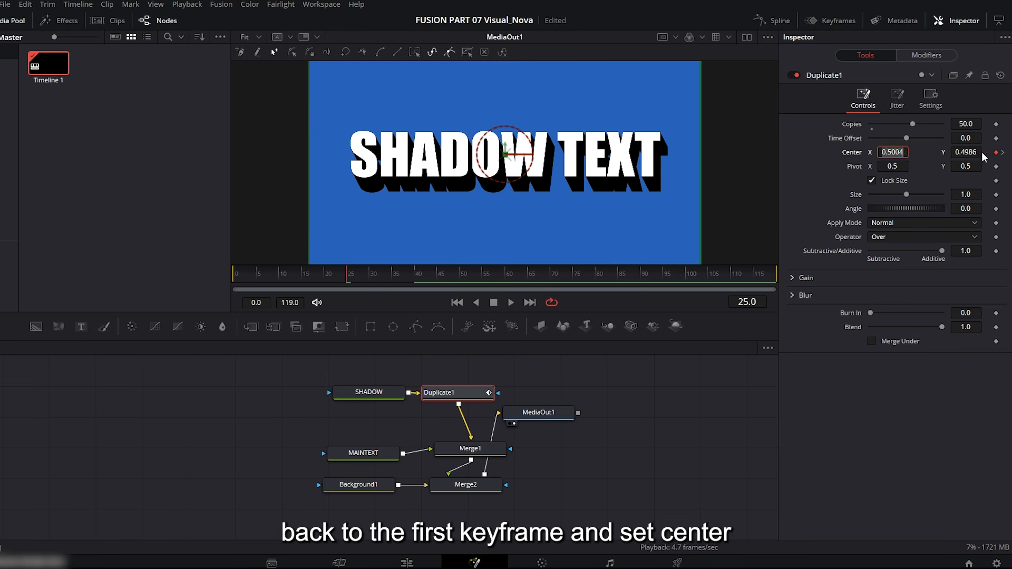
Set Duplicate1's center X and Y to 0.5 at the frame 25 keyframe and play the shadow animation.
text(0.5)
key(Tab)
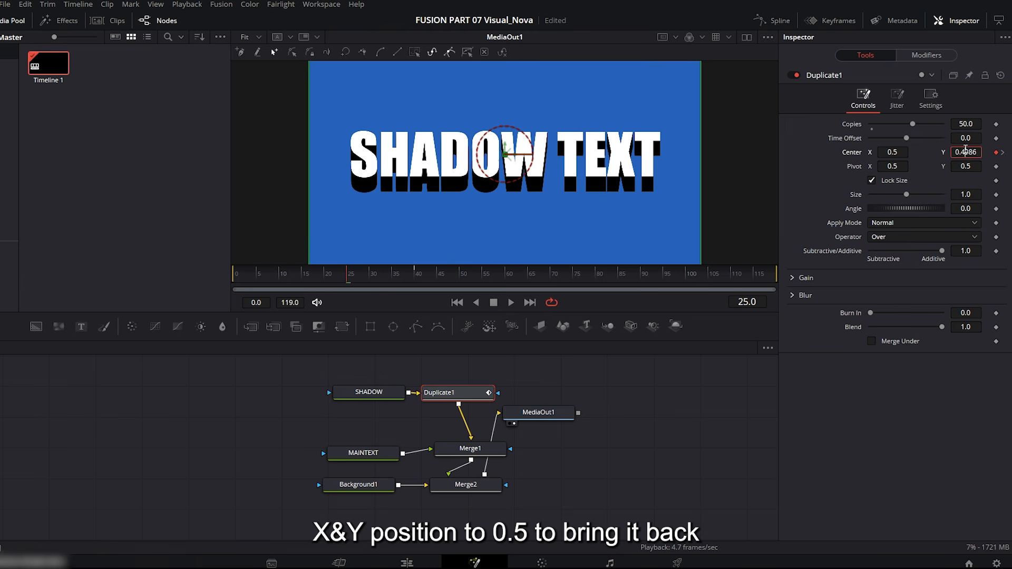
double_click(965, 150)
text(0.5)
key(Tab)
click(511, 302)
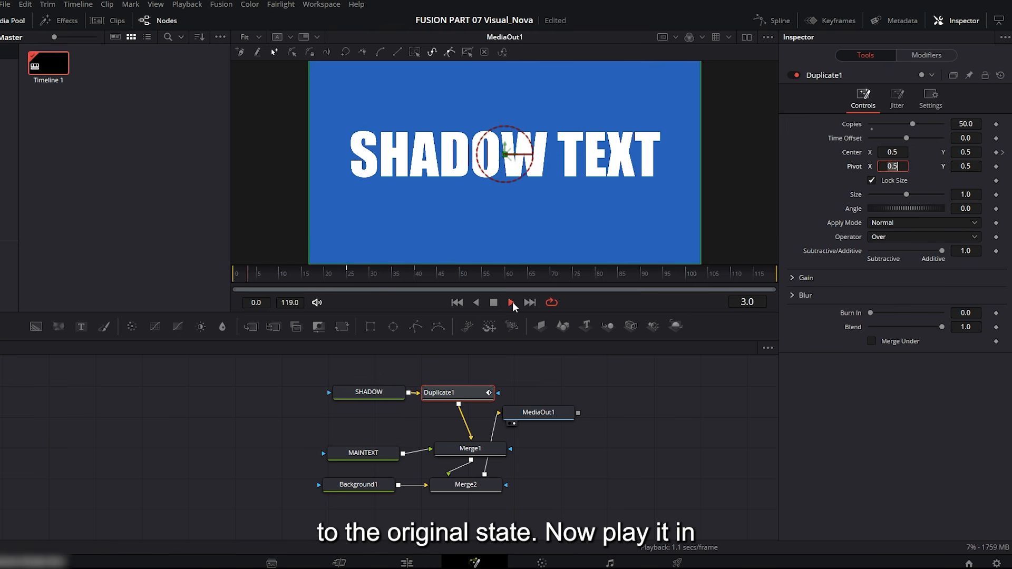
click(511, 302)
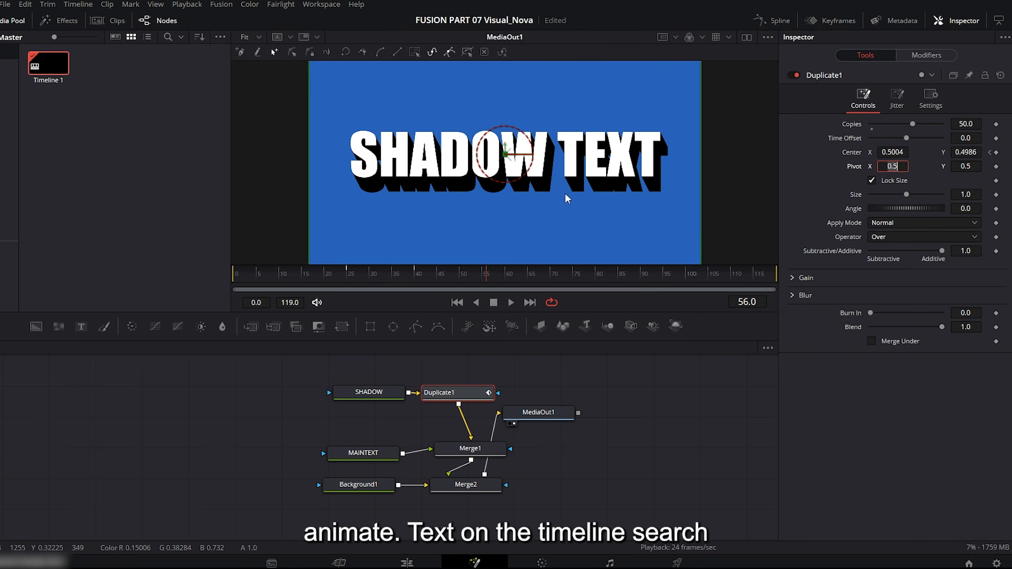
Insert a Transform node between Merge1 and Merge2, spacing the surrounding nodes around it.
drag(470, 448, 448, 431)
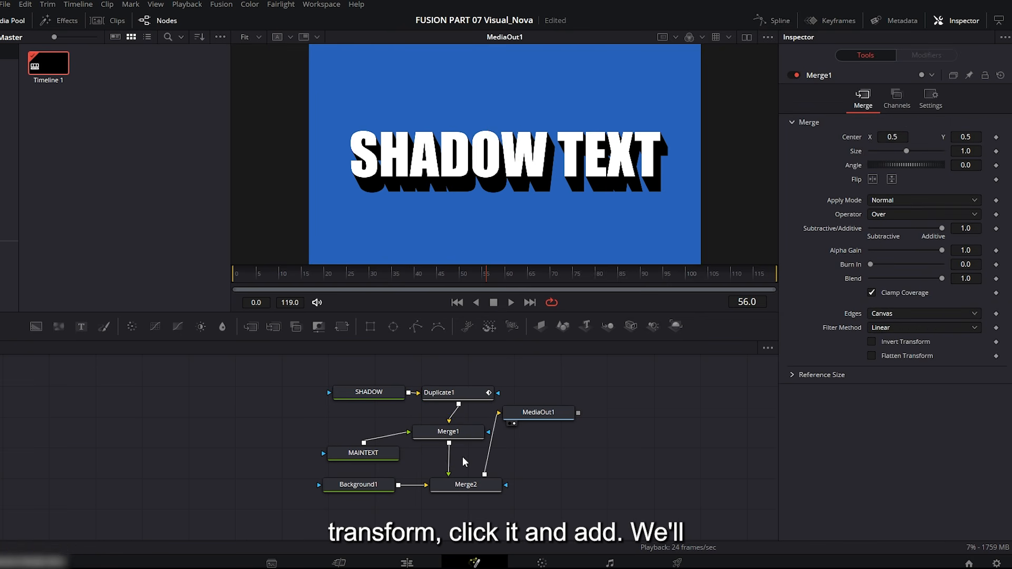
key(shift+space)
text(trans)
click(451, 247)
click(505, 375)
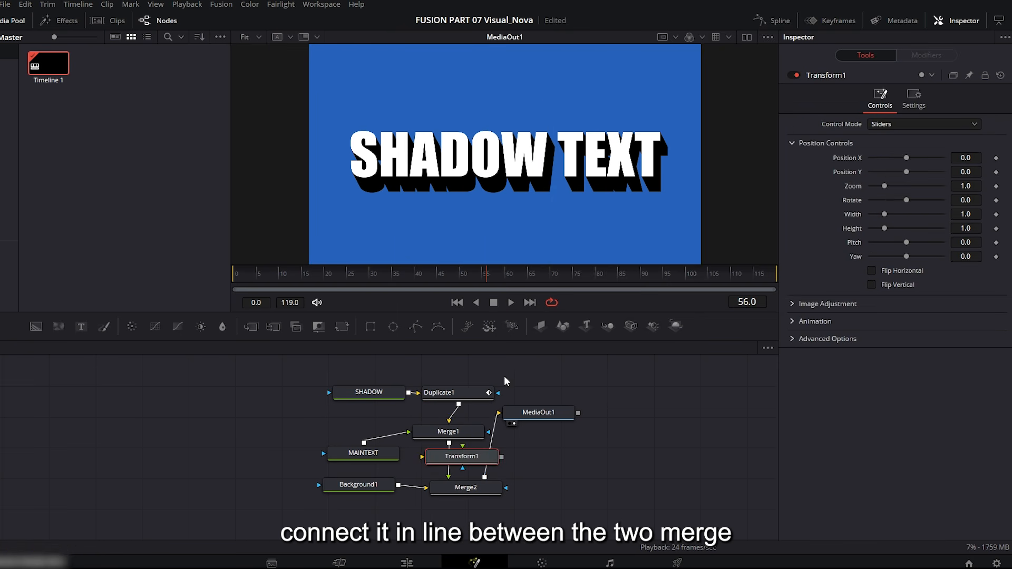
drag(467, 460, 464, 499)
click(462, 461)
Add keyframes for Transform1's center at frame 25 and at frame 40.
drag(424, 276, 340, 277)
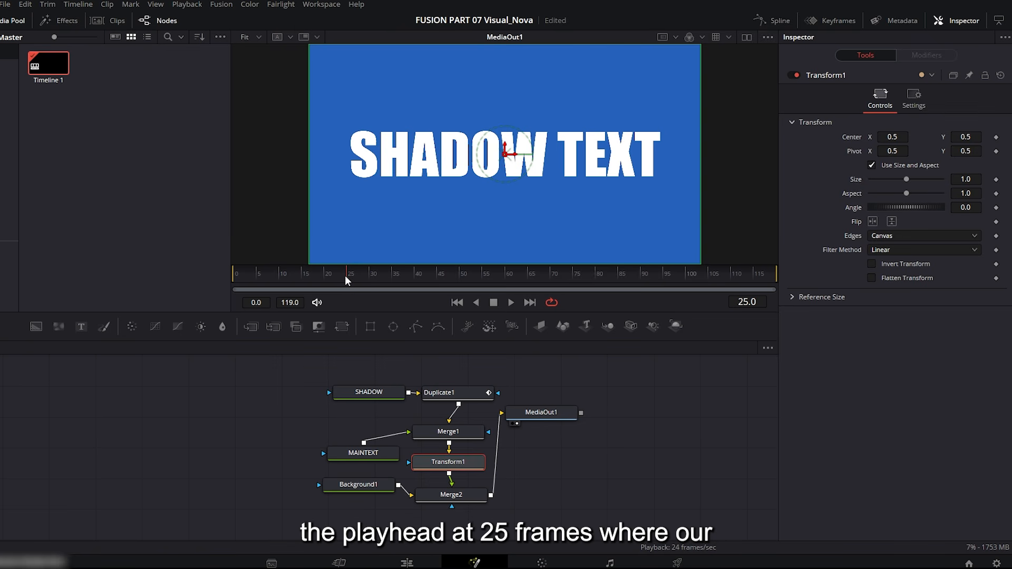
click(995, 137)
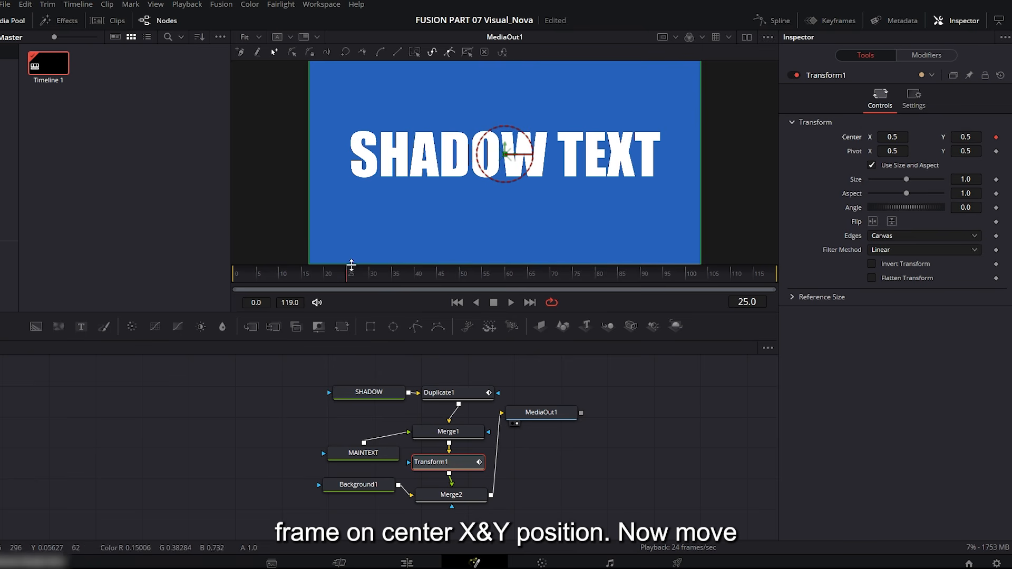
drag(347, 275, 416, 276)
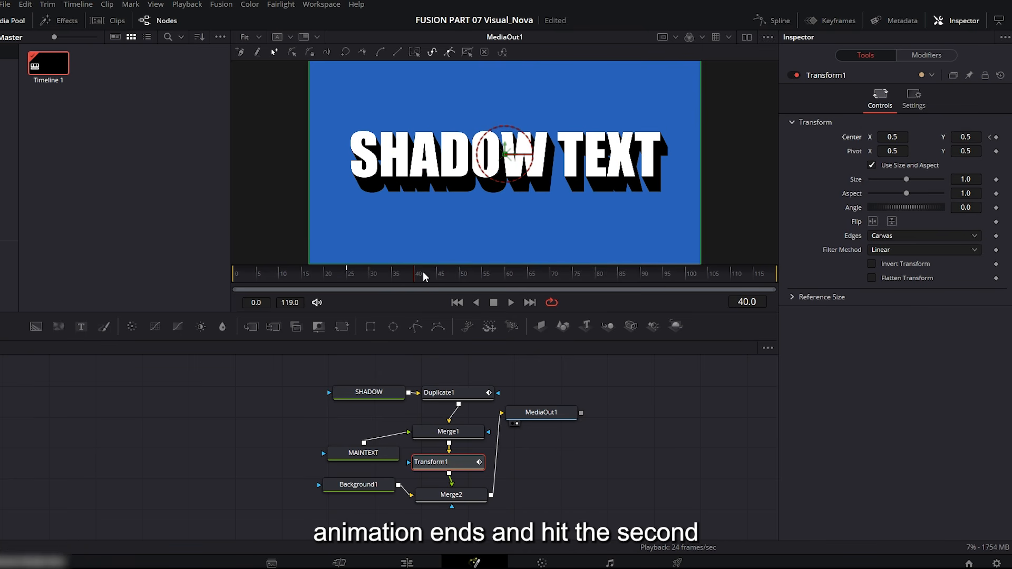
Shift Transform1's center X to 0.466 at the frame 25 keyframe and play back the combined motion.
click(991, 138)
drag(892, 137, 874, 137)
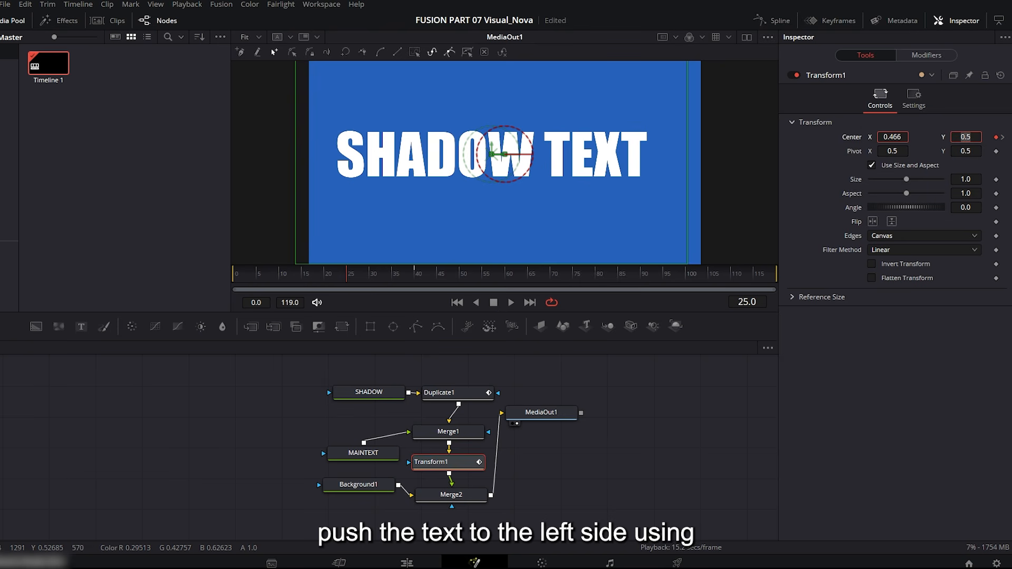
click(510, 303)
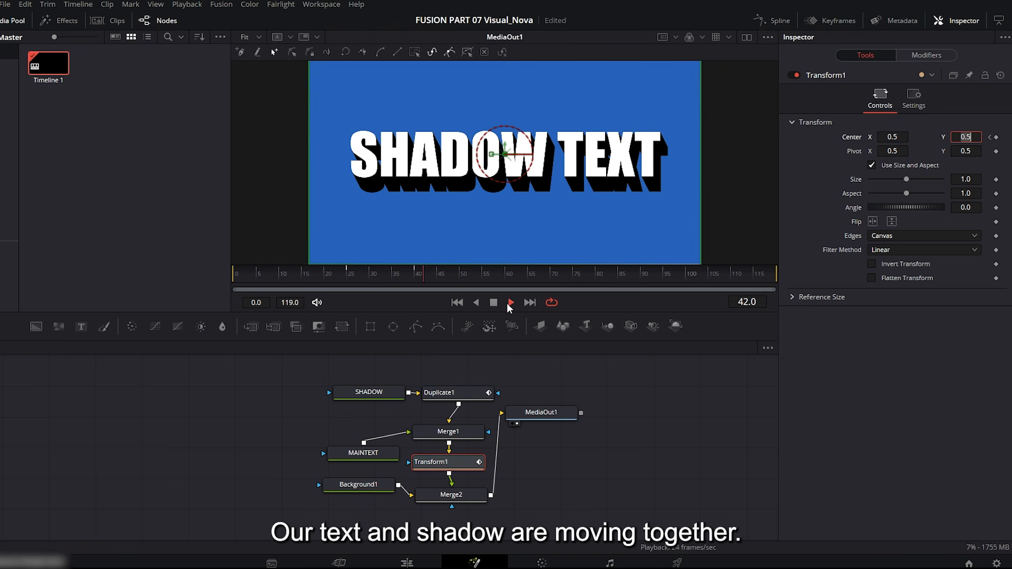
click(493, 303)
Smooth the Duplicate1 and Transform1 displacement curves in the spline editor and shape their handles to ease into the last keyframe.
drag(439, 284, 418, 280)
click(775, 21)
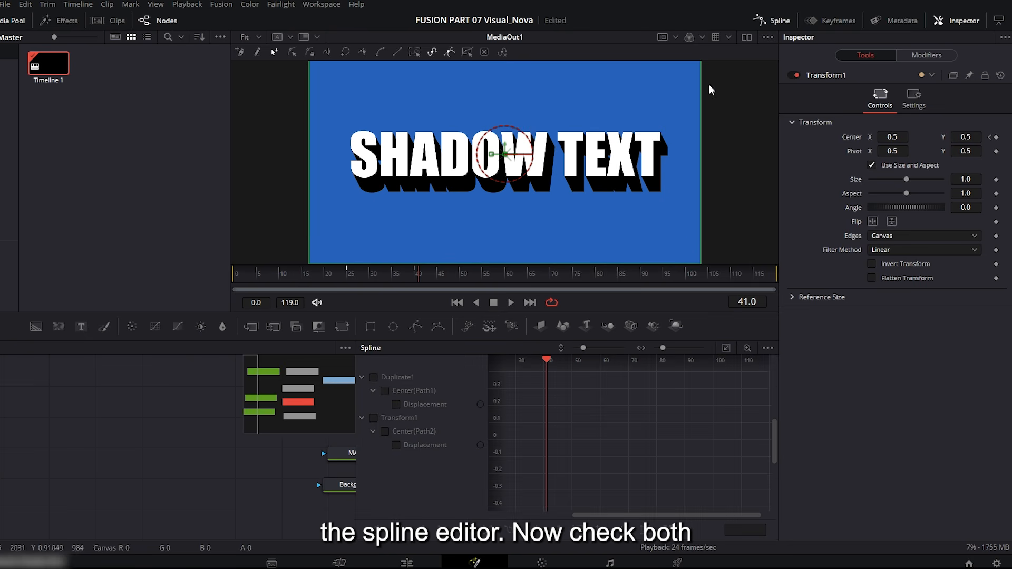
click(374, 377)
click(374, 417)
click(725, 349)
drag(752, 375, 522, 514)
key(s)
drag(676, 399, 556, 400)
drag(651, 437, 616, 427)
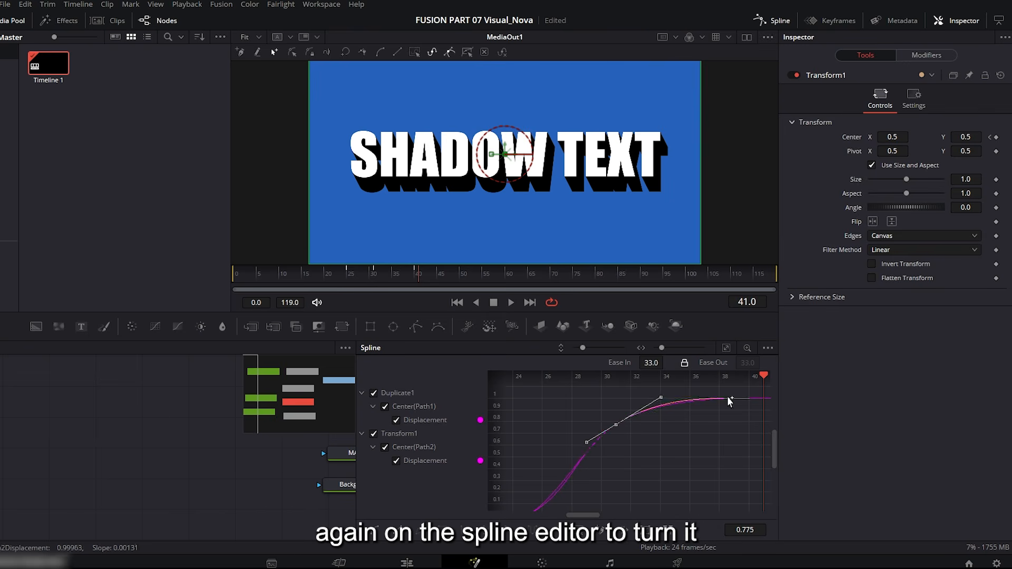
Close the spline editor and play the finished title animation on the Edit page timeline.
click(396, 393)
click(510, 302)
click(772, 20)
drag(400, 438, 158, 538)
drag(282, 457, 366, 400)
click(406, 563)
drag(363, 346, 298, 346)
key(space)
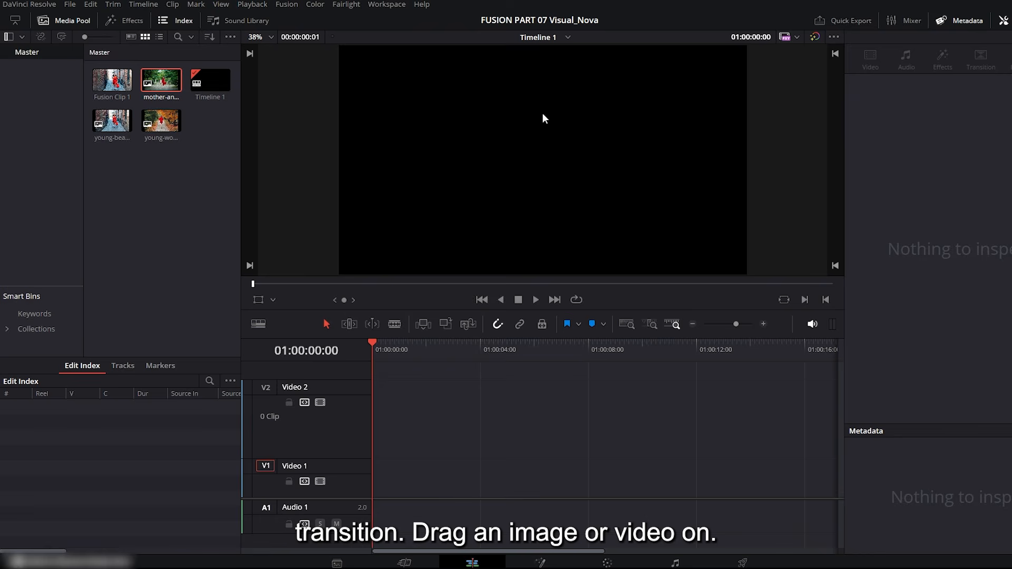
Place the mother-and-daughter image at the start of Video 1 and set its zoom to 1.190 to fill the frame.
click(158, 84)
drag(158, 84, 379, 470)
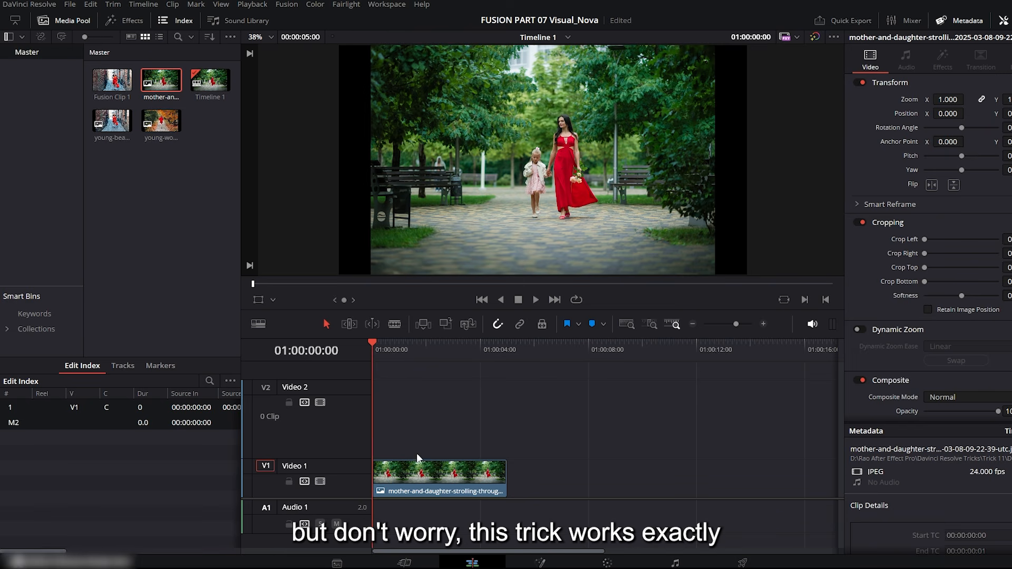
click(429, 477)
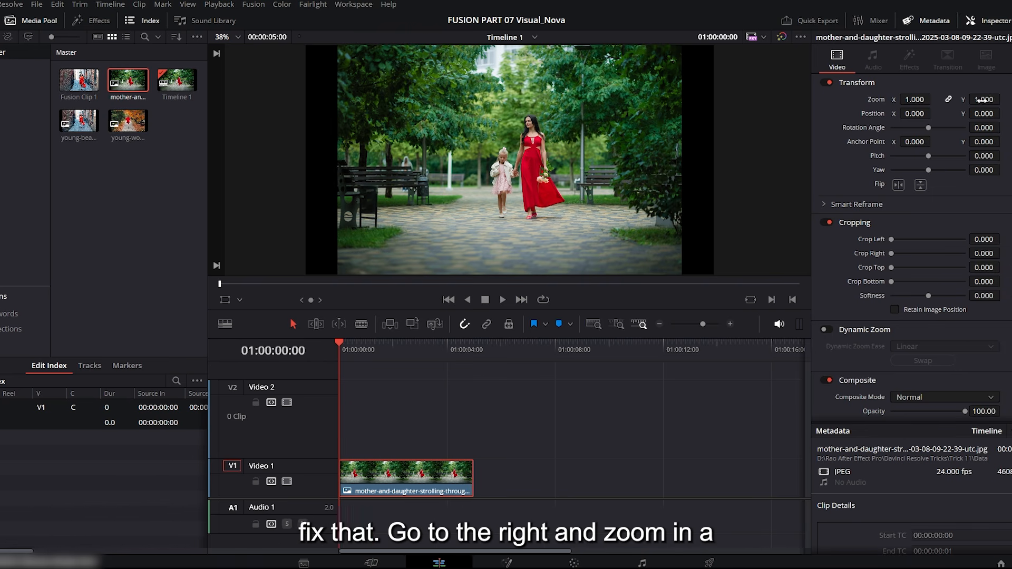
drag(972, 99, 993, 99)
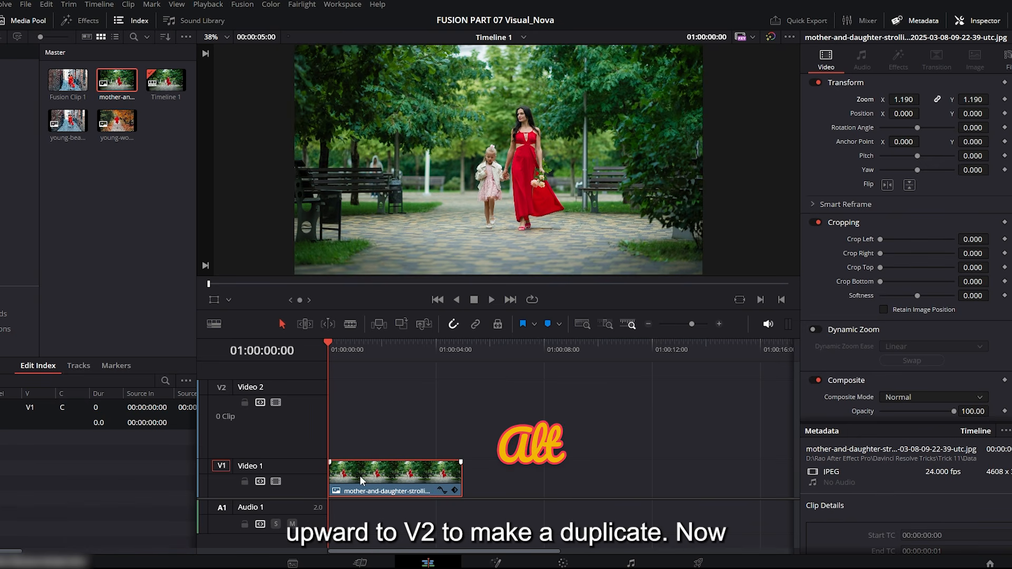
Duplicate the image clip onto Video 2 and disable that track.
drag(360, 475, 358, 448)
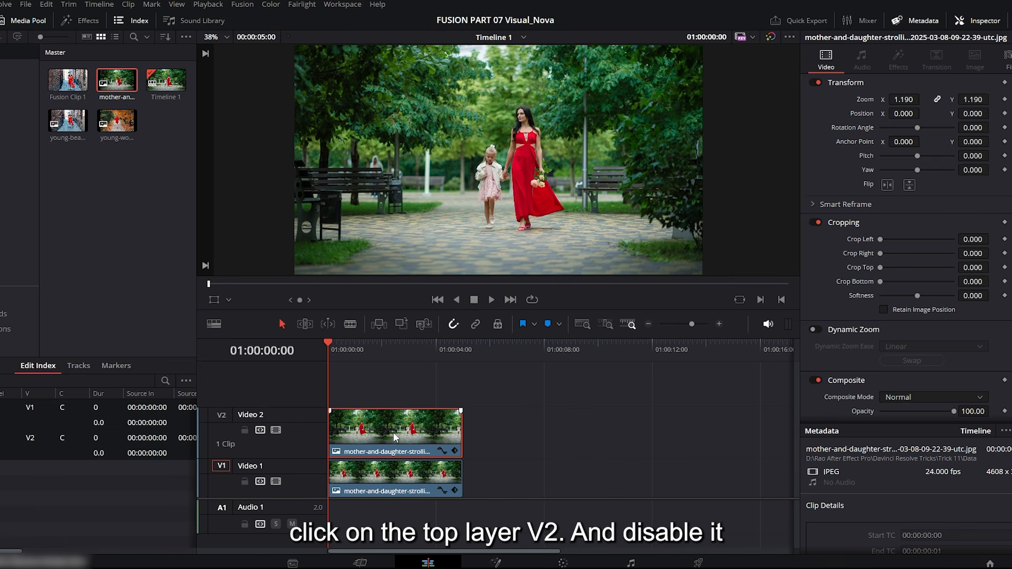
click(275, 431)
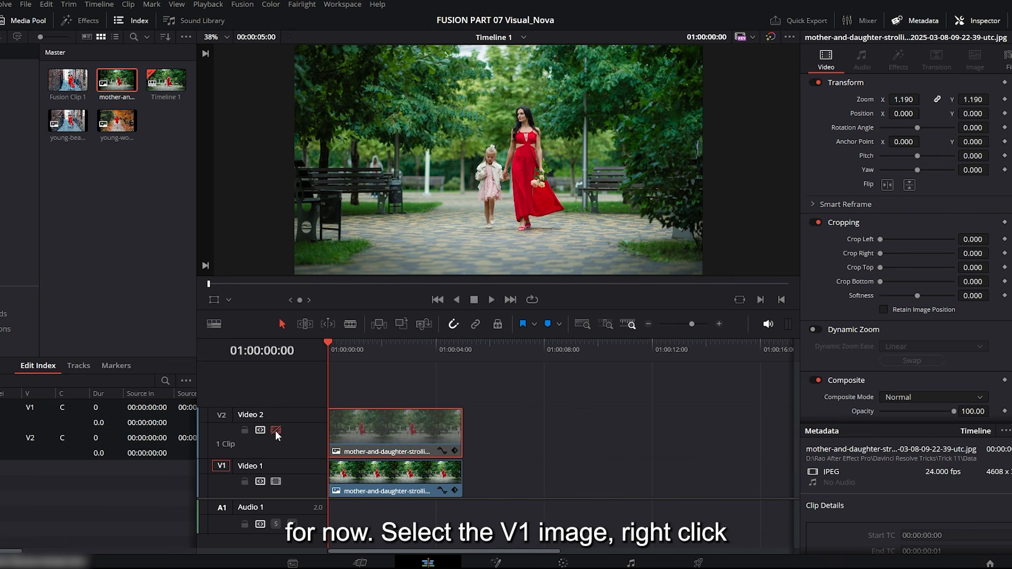
Convert the Video 1 image into a new Fusion clip and open it on the Fusion page.
click(390, 490)
right_click(390, 490)
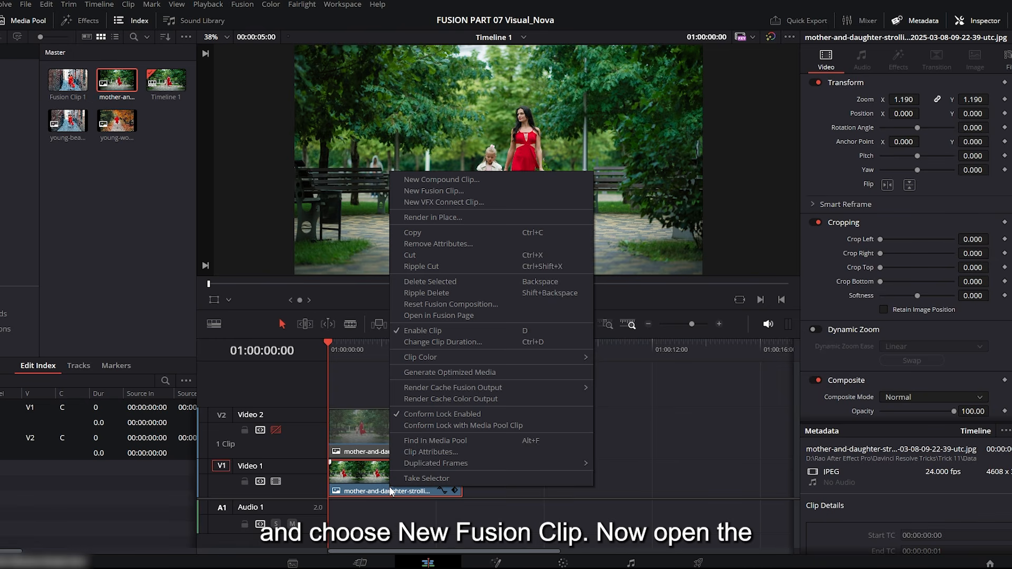
click(454, 191)
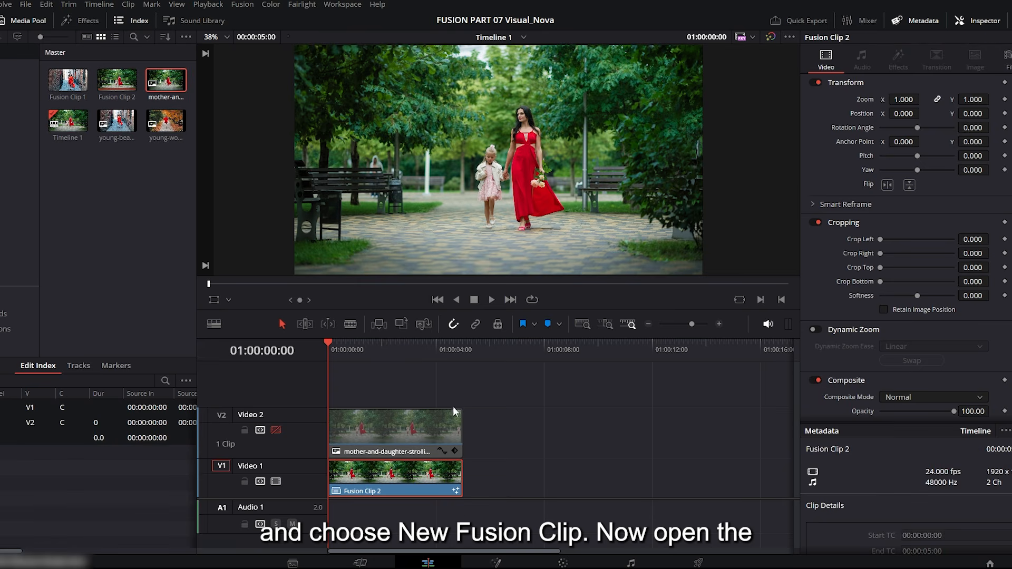
click(495, 563)
Space out MediaIn1 and MediaOut1, and show MediaIn1 in a first viewer enlarged beside the MediaOut1 viewer.
drag(21, 427, 324, 443)
click(529, 441)
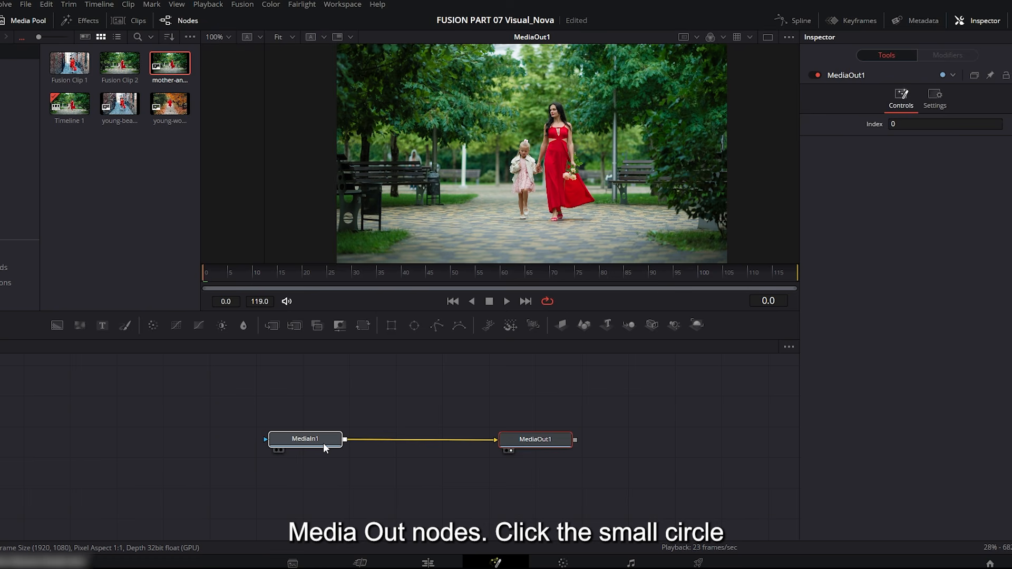
click(275, 450)
drag(264, 217, 628, 224)
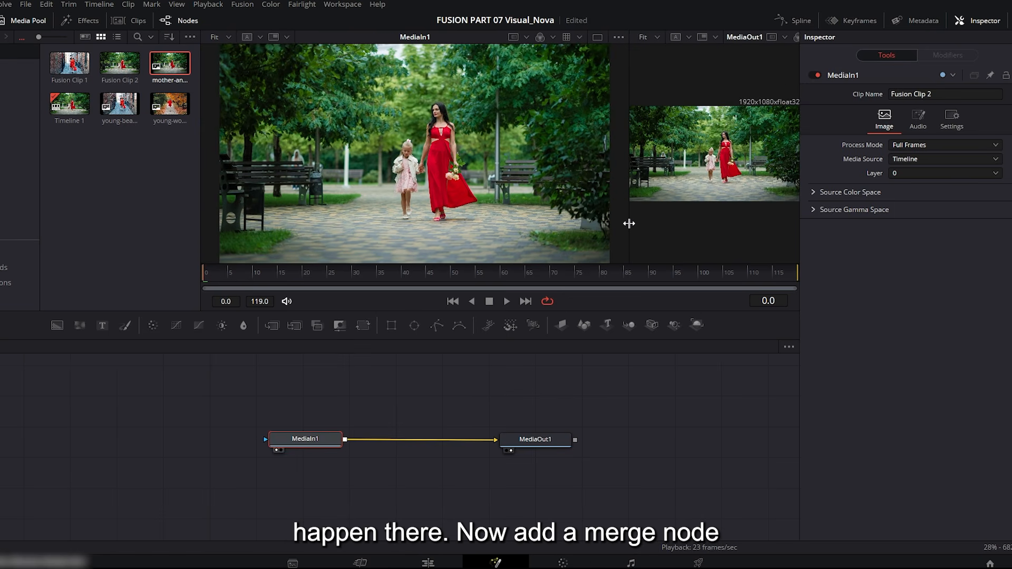
Insert a Merge node between MediaIn1 and MediaOut1, and add a Chroma Keyer above it fed by MediaIn1.
click(271, 325)
drag(340, 402, 406, 437)
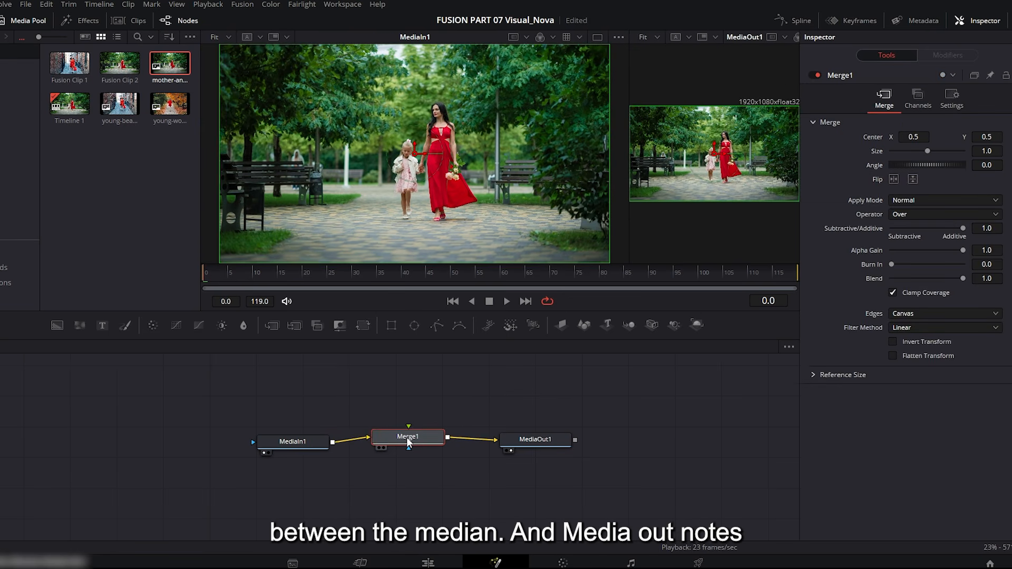
click(330, 398)
key(ctrl+shift+space)
text(chro)
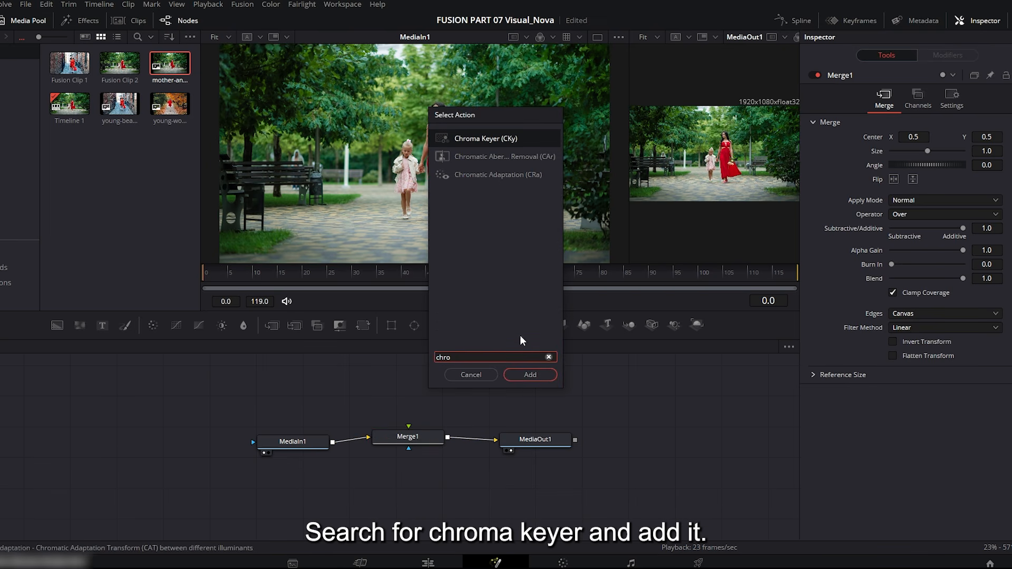
click(531, 376)
drag(365, 398, 377, 397)
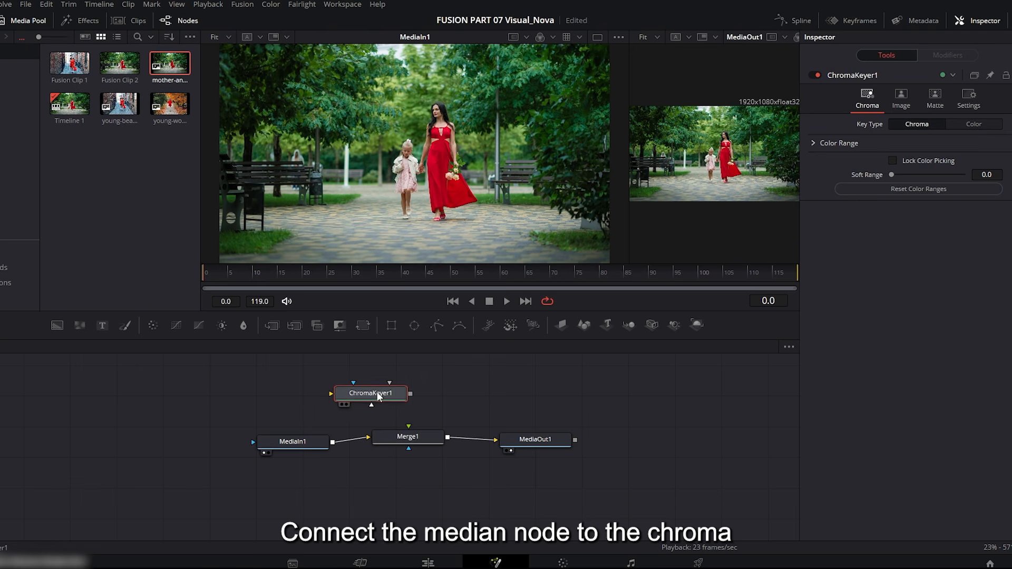
drag(332, 442, 332, 396)
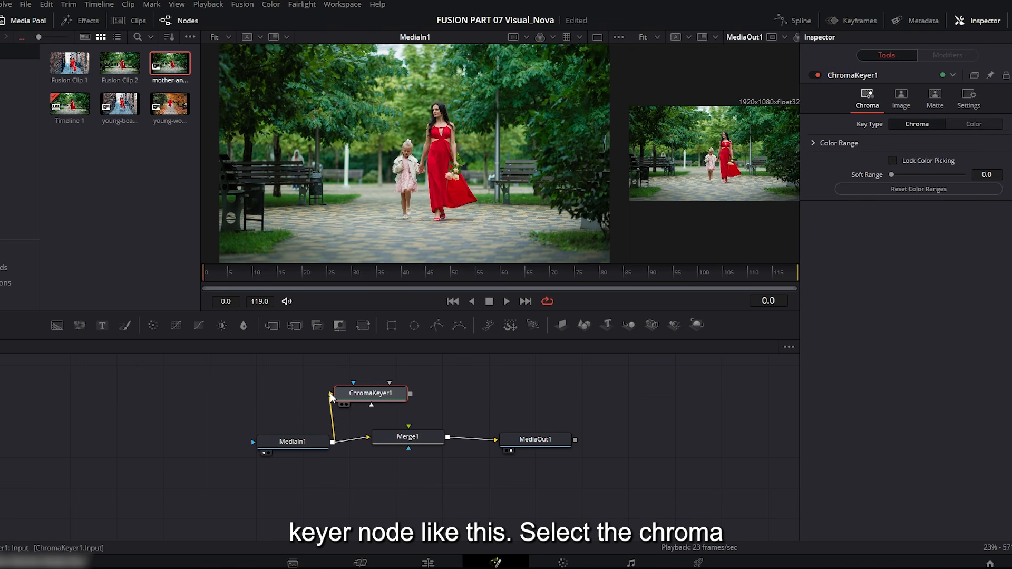
Show ChromaKeyer1 in the first viewer, lock its color picking, and lower its Red High range to 0.694.
click(341, 404)
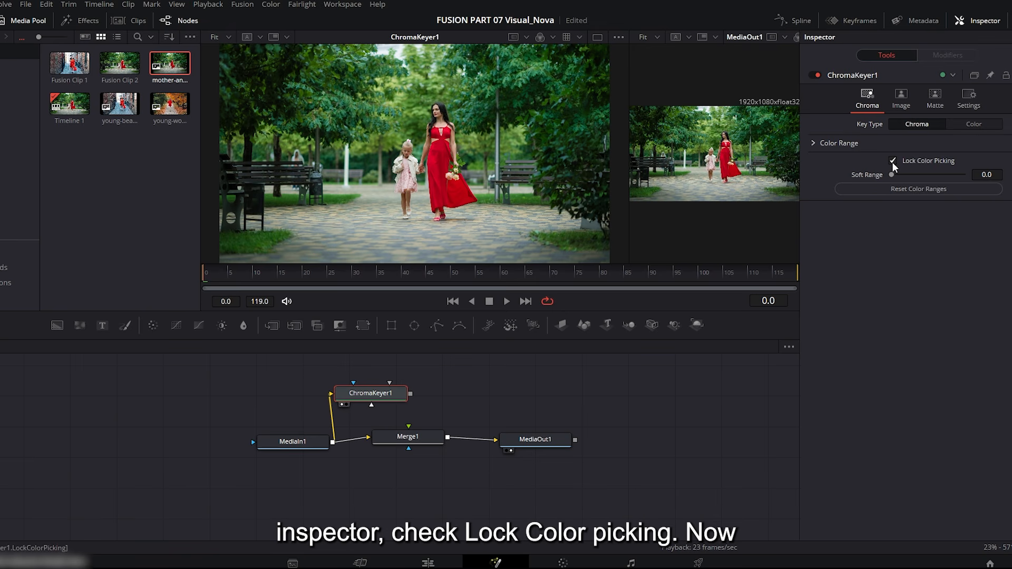
click(813, 144)
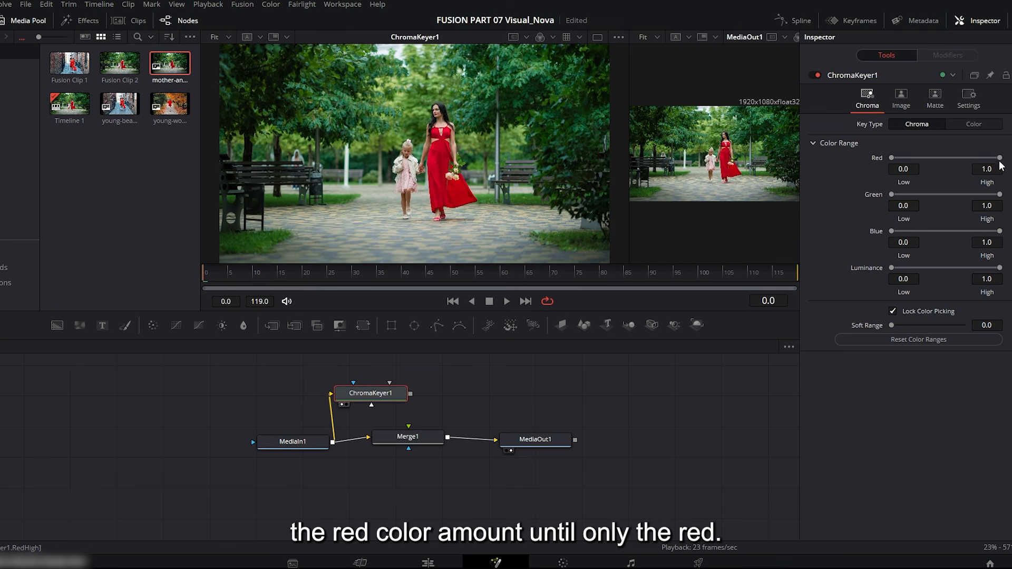
drag(999, 158, 967, 158)
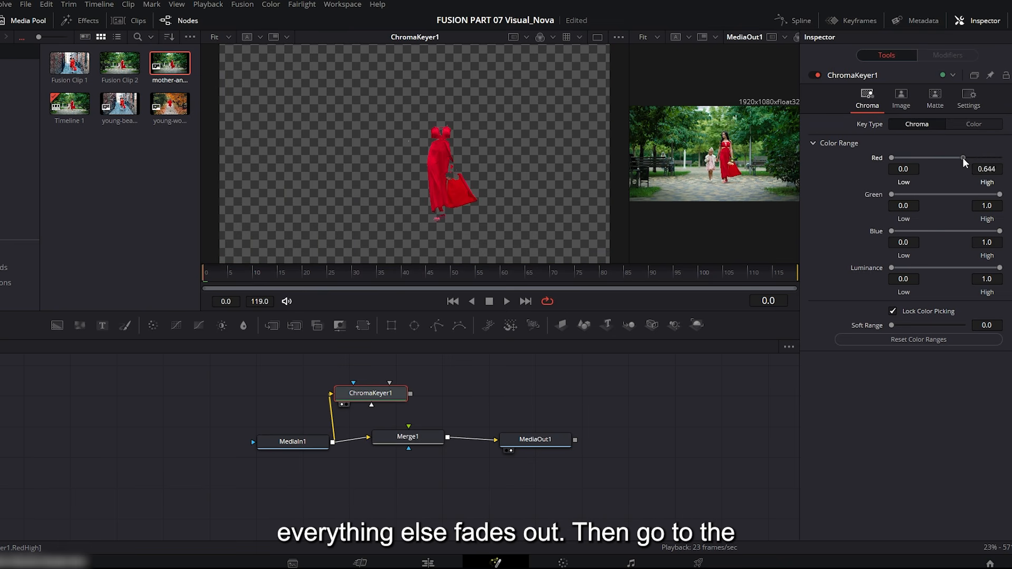
Invert ChromaKeyer1's matte and set its Soft Range to 0.0094.
click(926, 104)
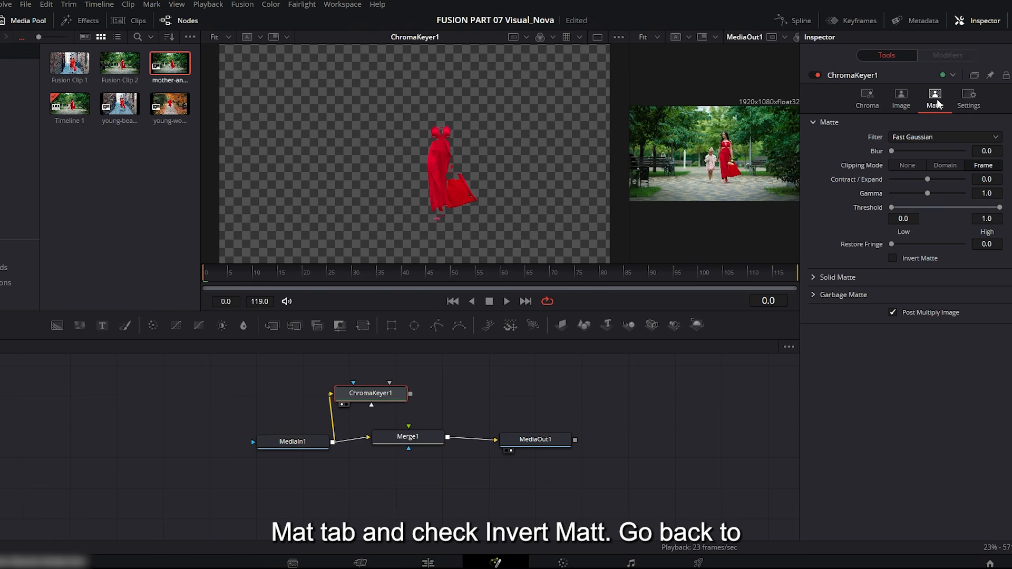
click(892, 258)
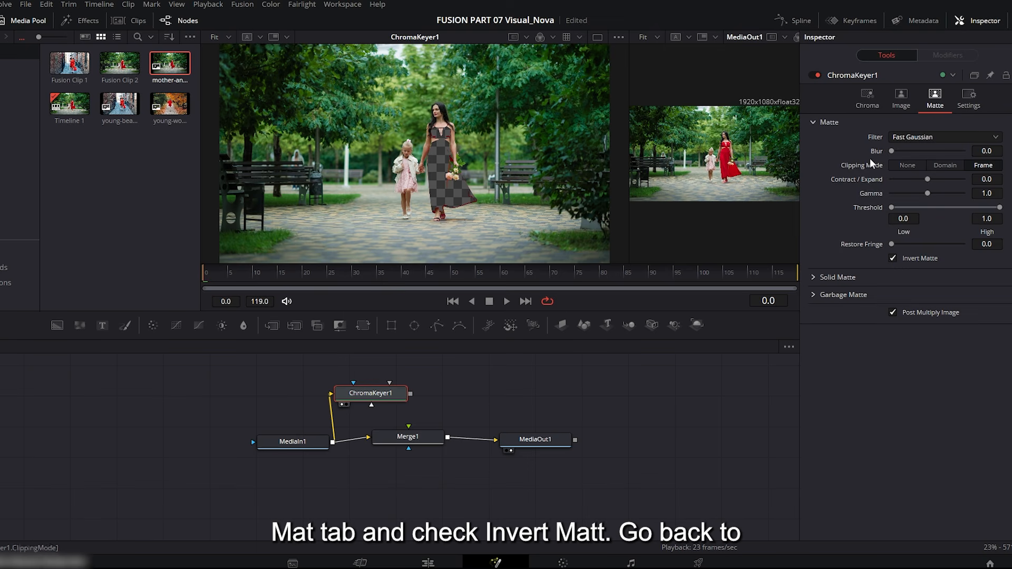
click(867, 105)
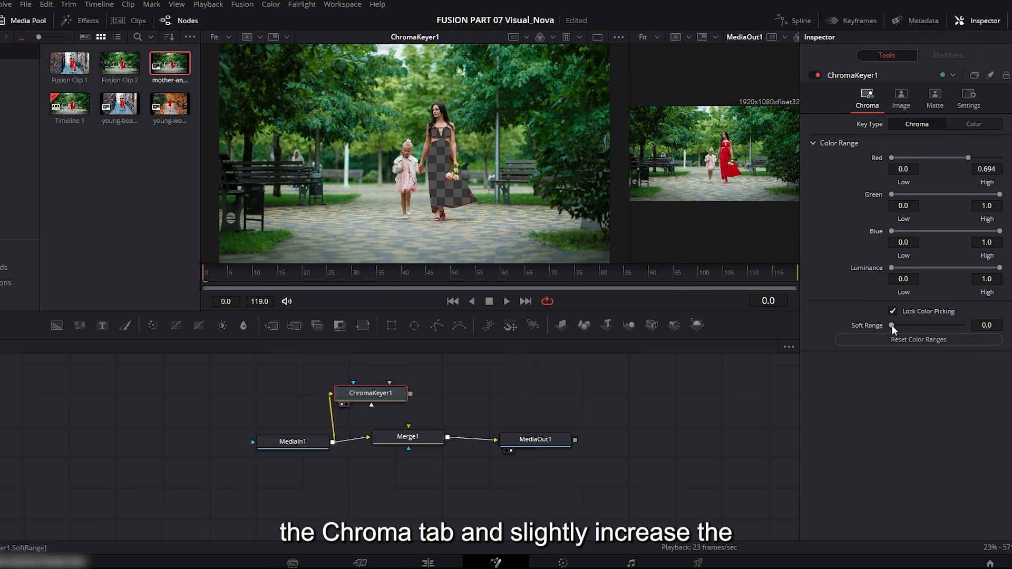
drag(891, 325, 895, 323)
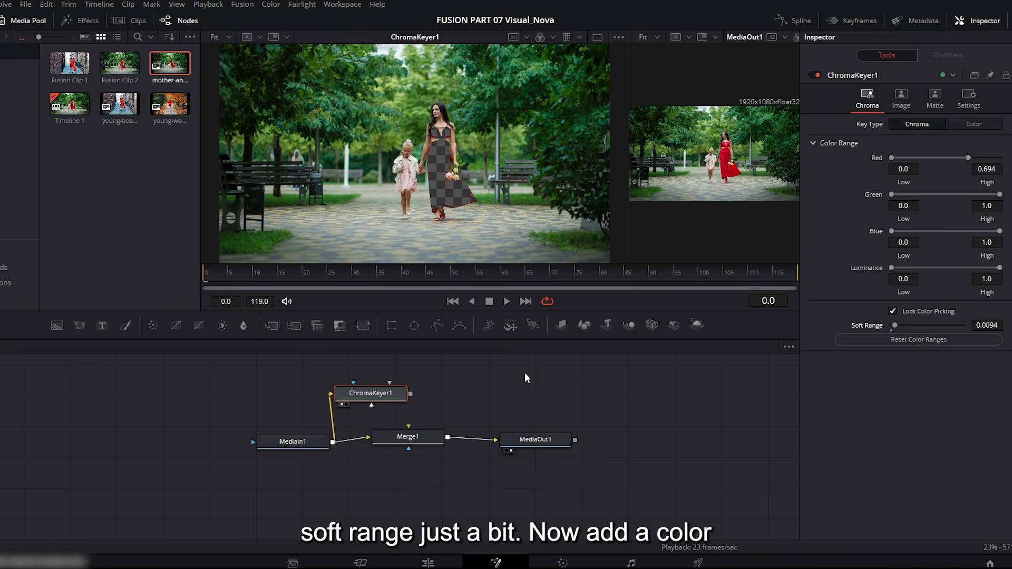
Add a Color Corrector after ChromaKeyer1, show it in the first viewer, and set its Saturation to 0.0.
click(153, 325)
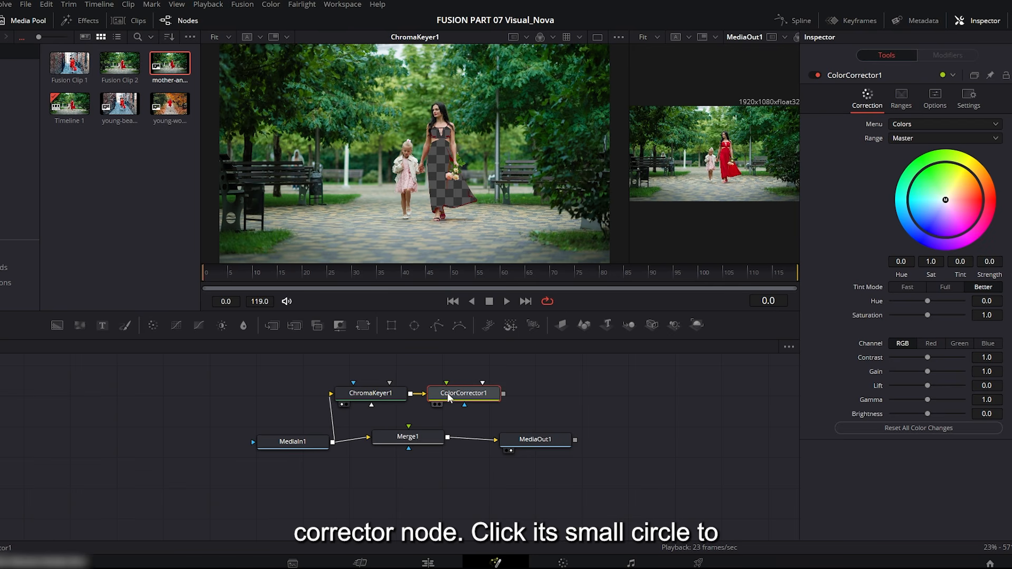
click(434, 404)
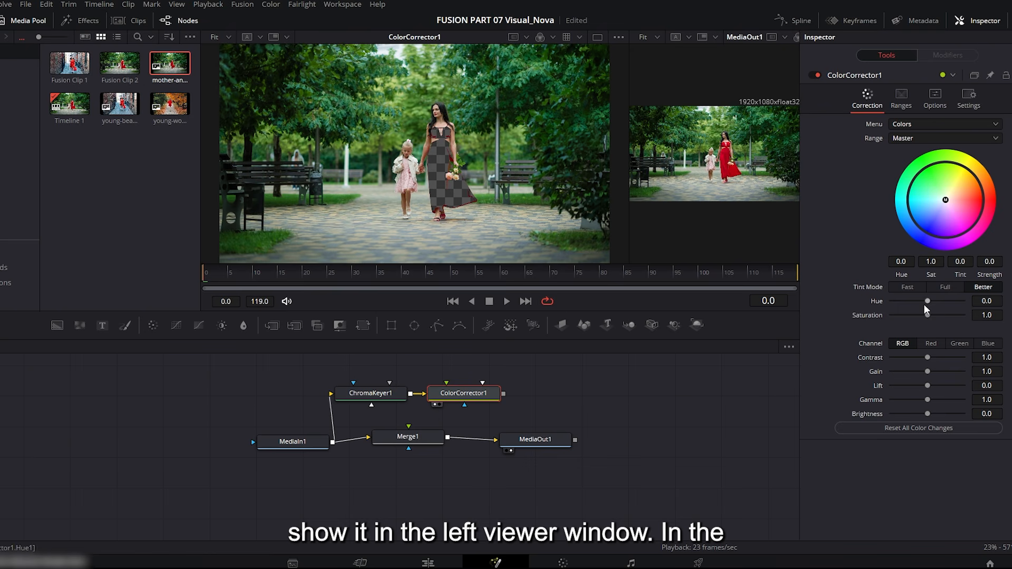
drag(927, 315, 893, 315)
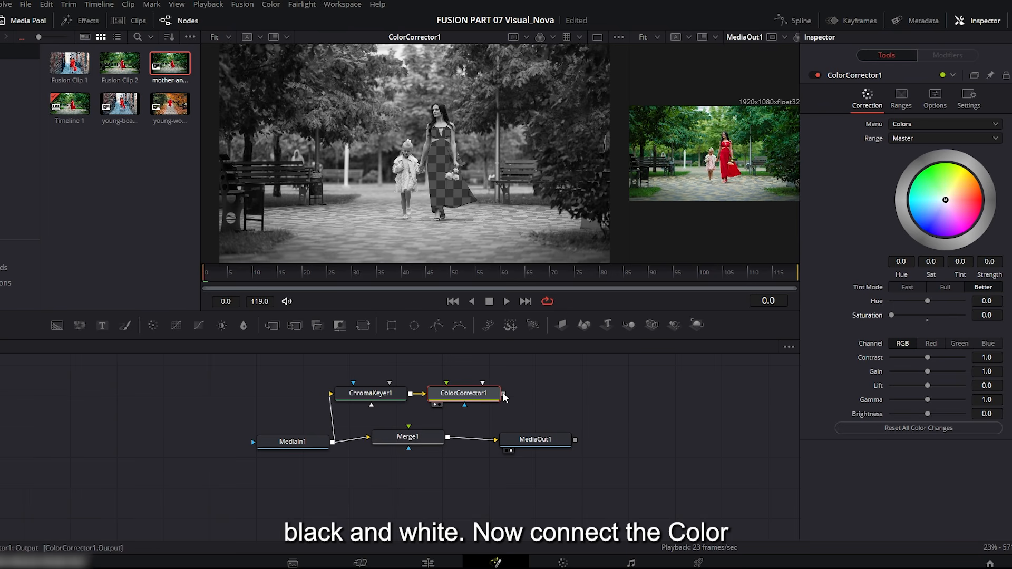
Connect ColorCorrector1 to Merge1 as foreground and enlarge the MediaOut1 viewer.
drag(503, 394, 407, 429)
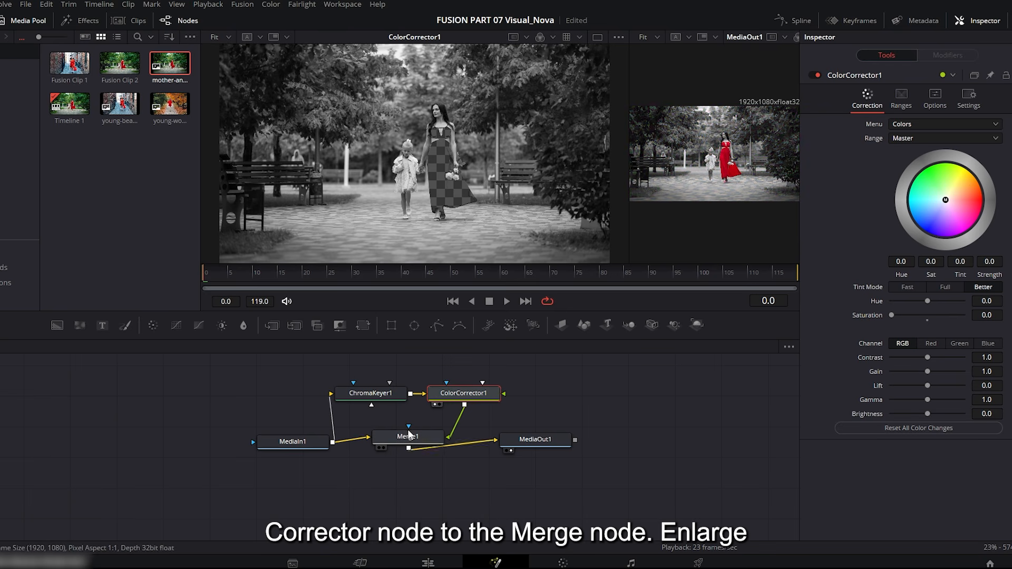
drag(615, 260, 286, 262)
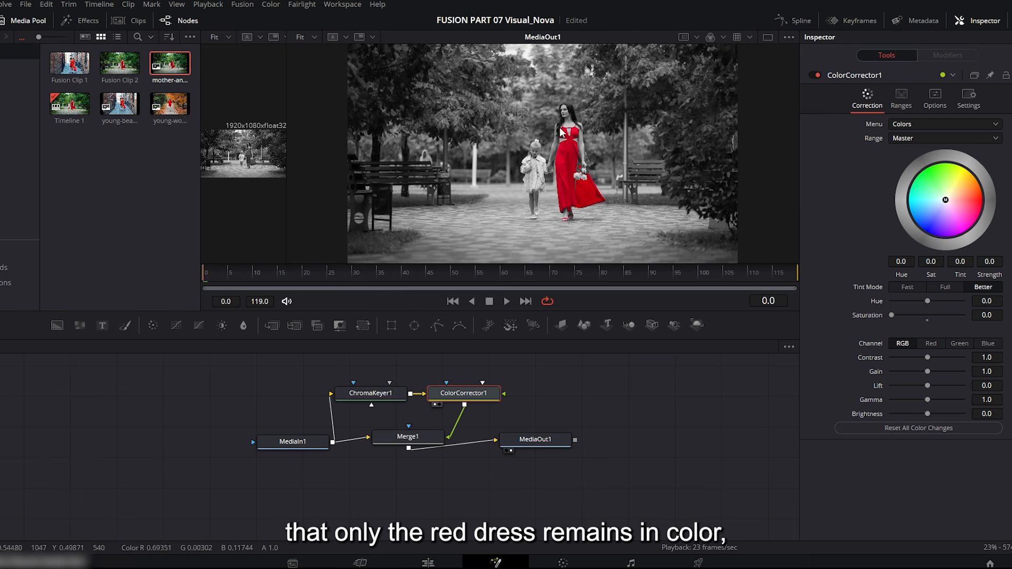
drag(527, 311, 522, 351)
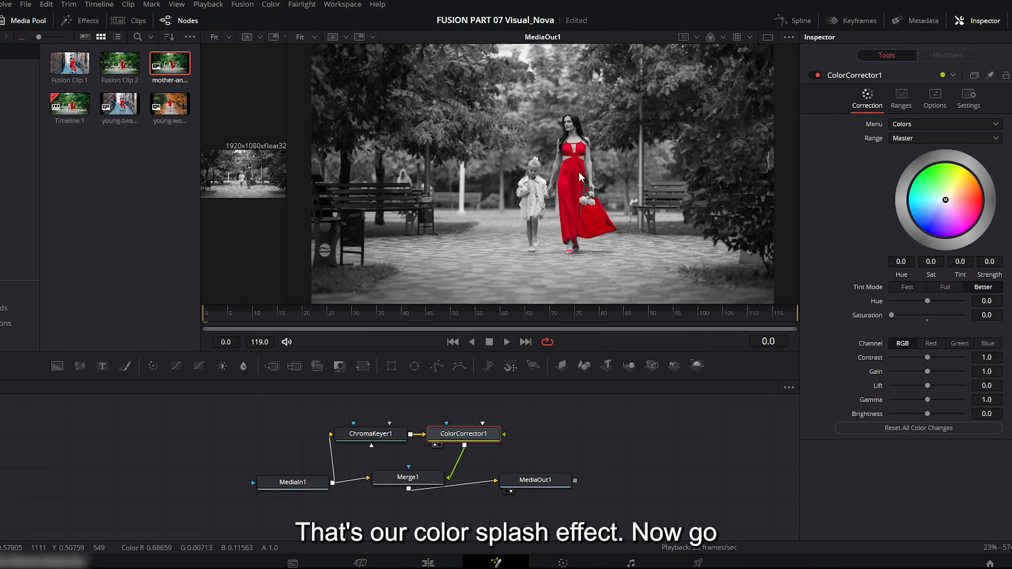
Compare the original image with the selective-color Fusion clip on the Edit page by toggling the Video 2 track's visibility.
click(428, 562)
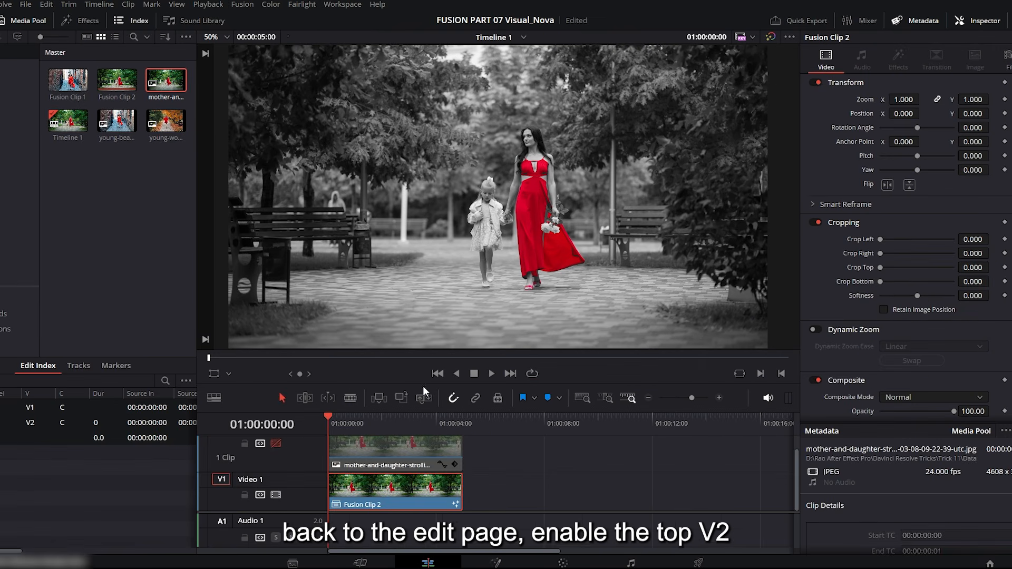
click(275, 443)
click(275, 442)
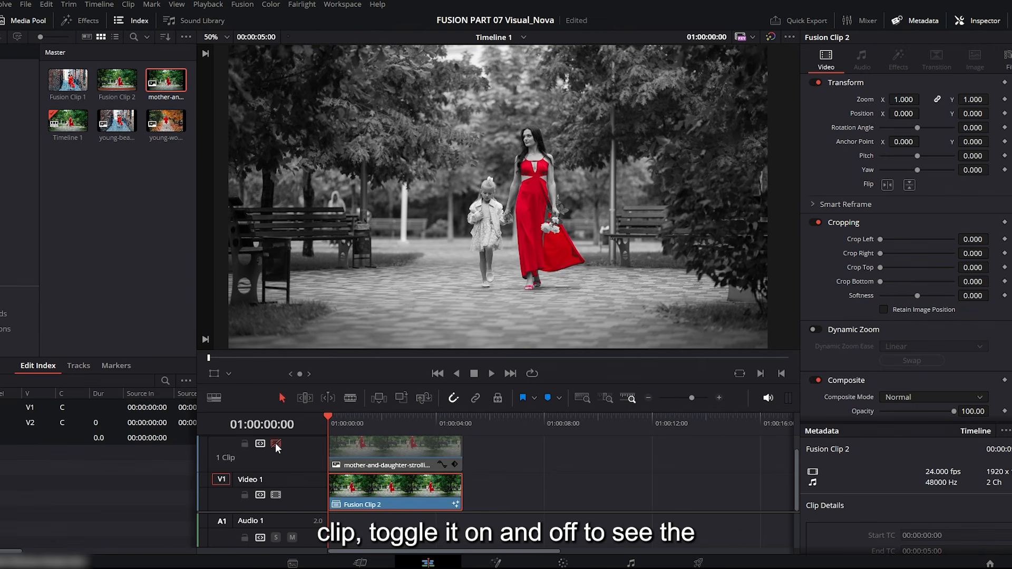
click(275, 442)
click(275, 442)
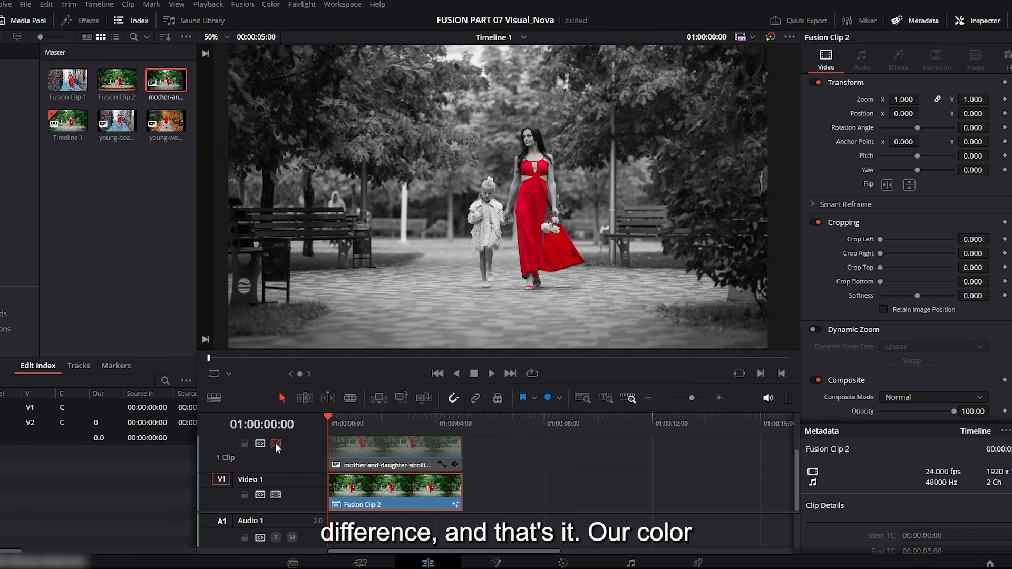
click(275, 442)
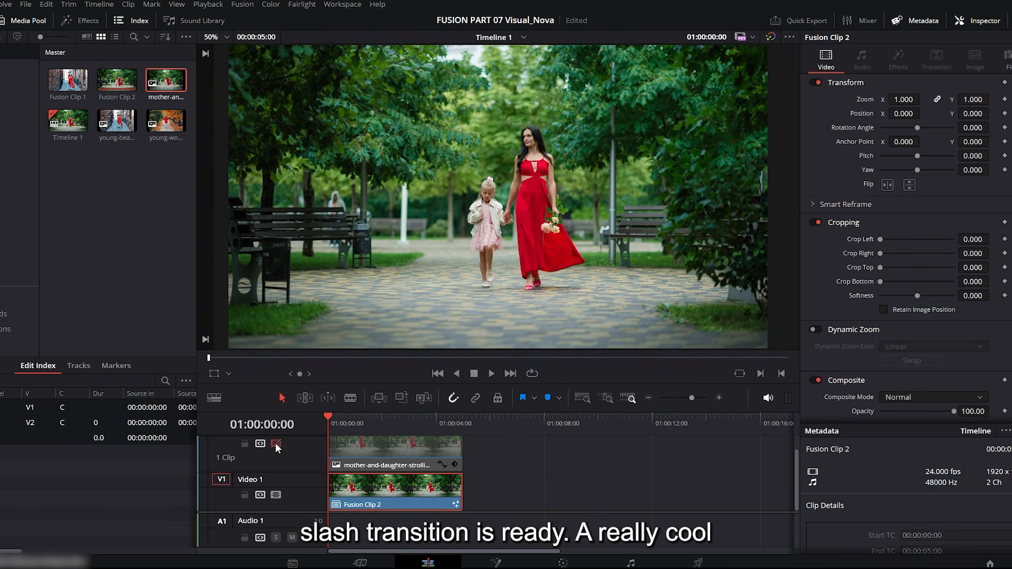
click(275, 443)
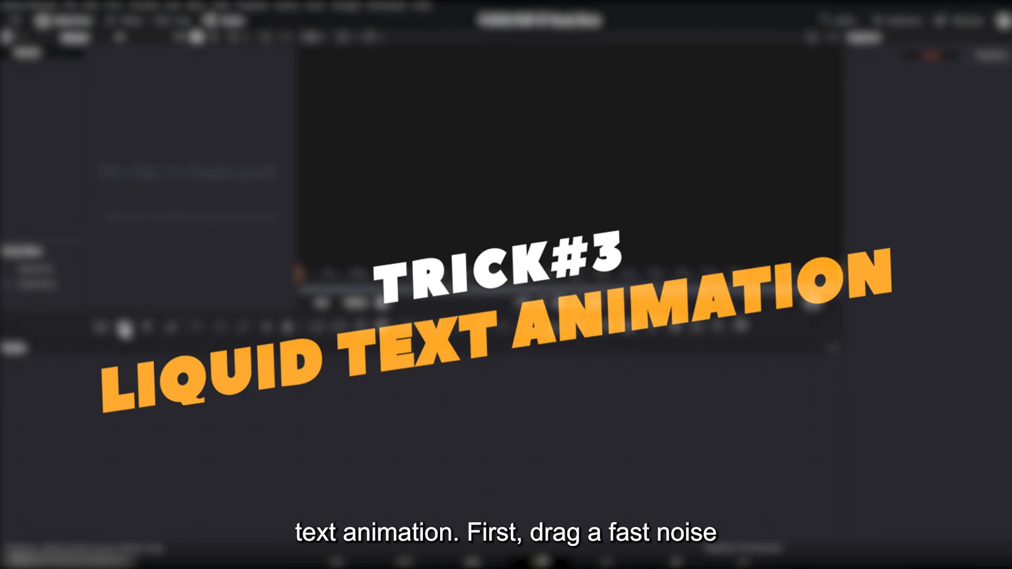
Add a Fast Noise node feeding MediaOut1 and space the two nodes apart.
drag(124, 327, 179, 367)
drag(362, 435, 359, 435)
drag(543, 441, 580, 435)
Give FastNoise1 a Linear gradient color running upward from about 0.46, 0.45 near the frame center to about 0.46, 0.96.
click(381, 437)
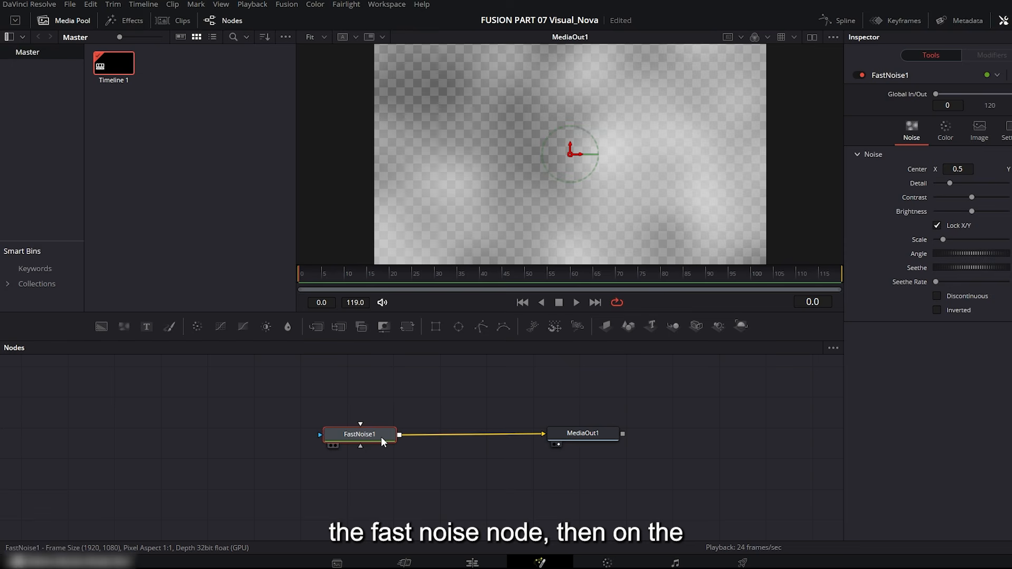
click(944, 130)
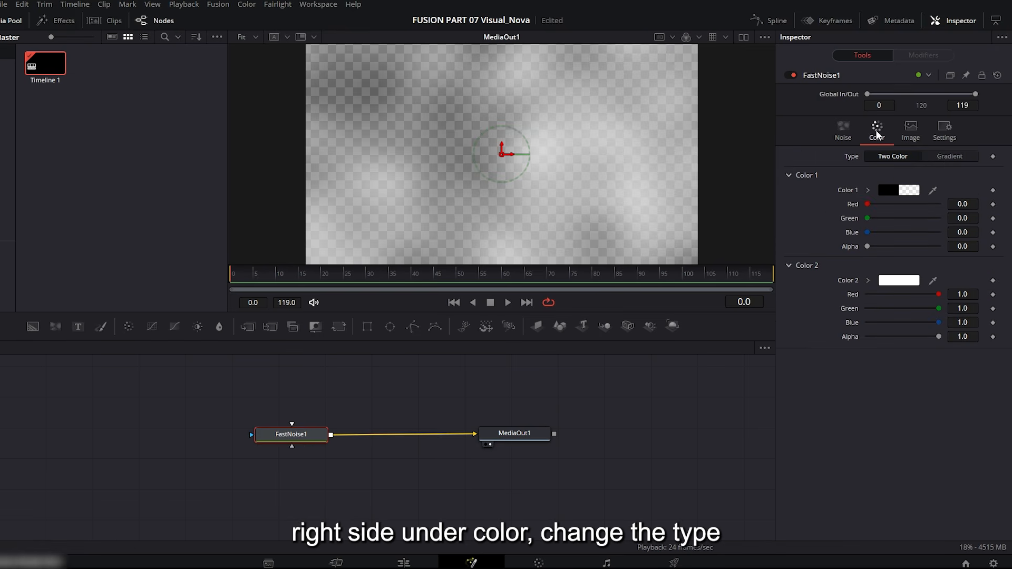
click(944, 156)
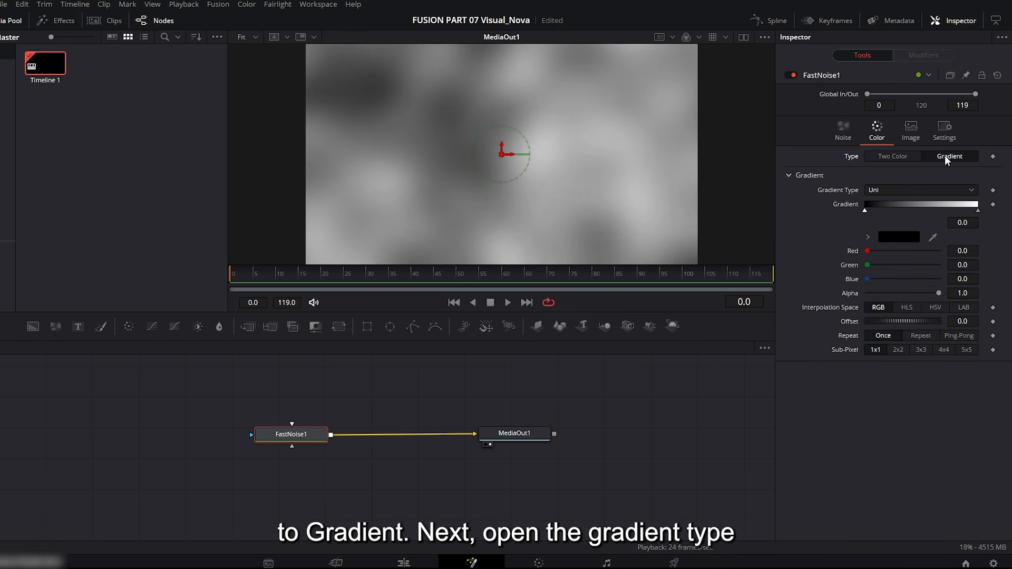
click(888, 194)
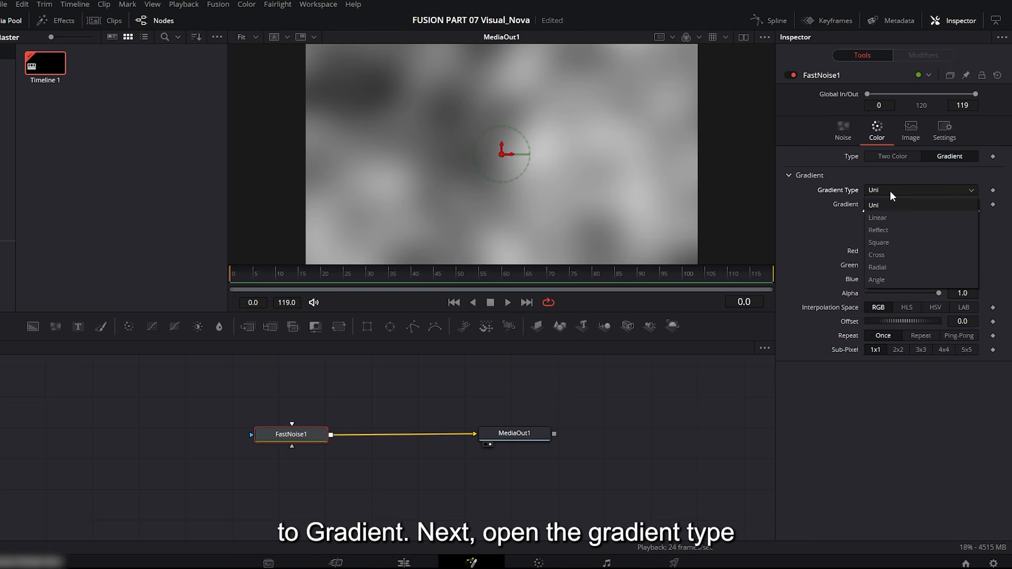
click(884, 214)
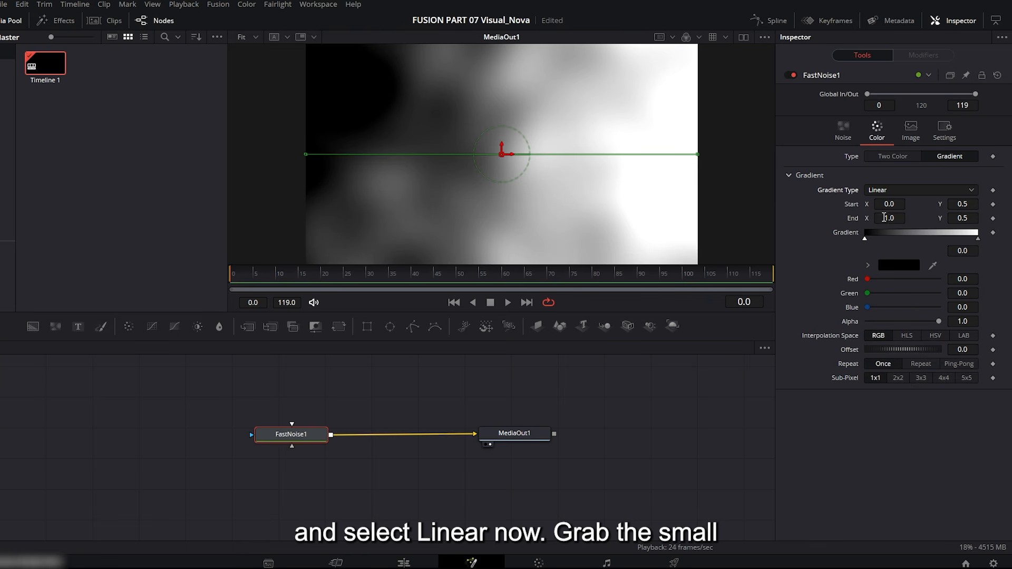
drag(698, 155, 485, 54)
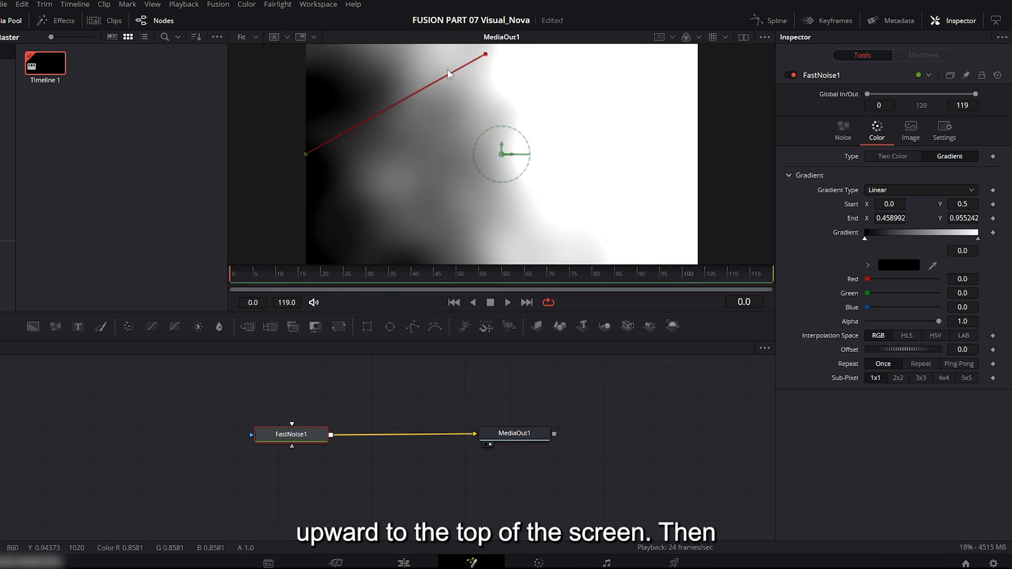
drag(306, 154, 486, 165)
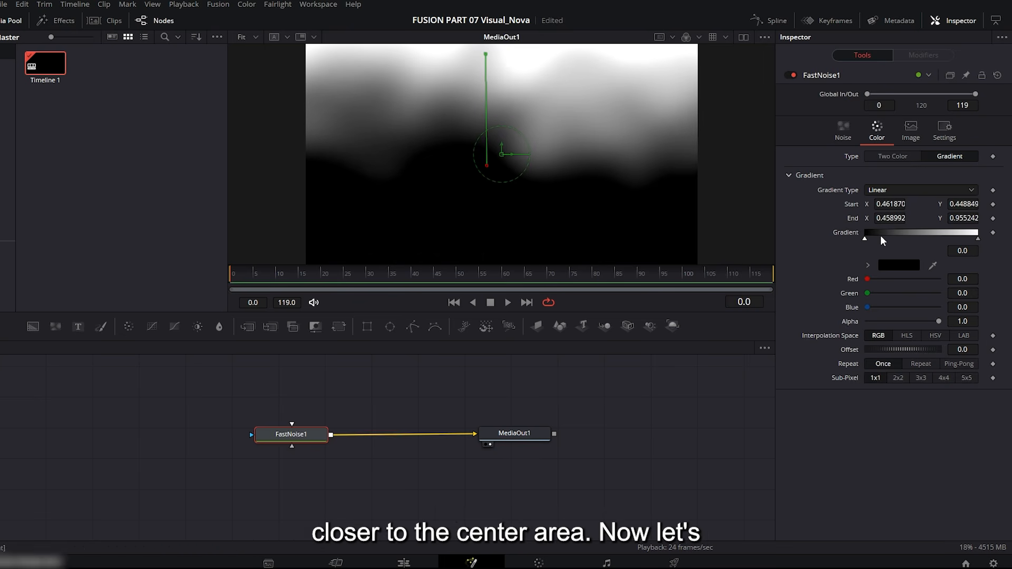
Color the starting stop of FastNoise1's gradient a medium blue.
click(867, 265)
click(966, 279)
drag(965, 278, 964, 316)
mouse_move(954, 311)
mouse_down()
mouse_move(957, 299)
mouse_move(957, 309)
mouse_up()
Make the gradient's end stop black with Alpha 0.0 and move it to position 0.004975 beside the blue stop.
click(977, 238)
drag(868, 279, 866, 353)
drag(977, 238, 864, 240)
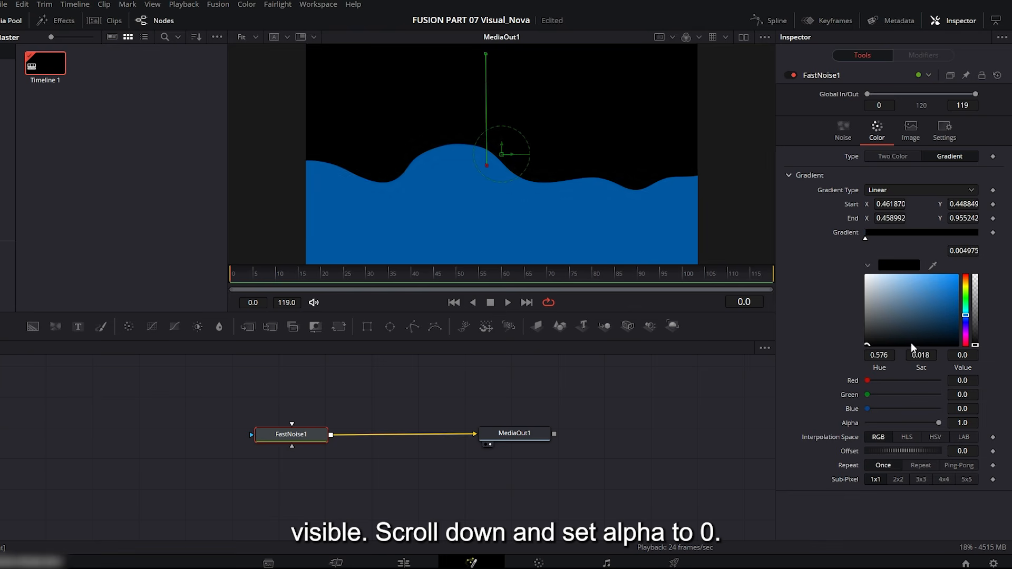
drag(939, 423, 867, 423)
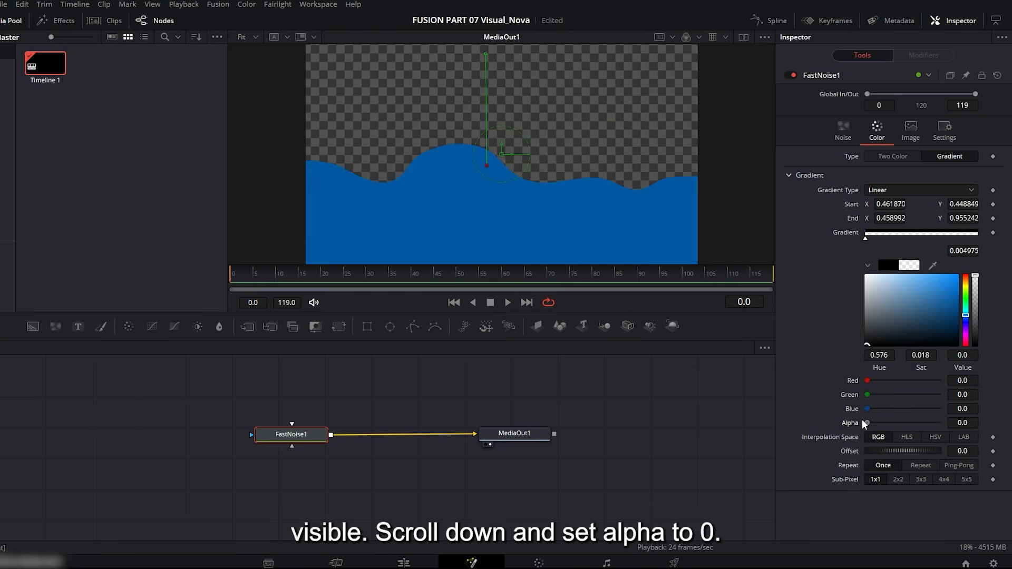
Set FastNoise1's Seethe to 1.732 and Seethe Rate to 0.22, and play back the wave motion.
click(348, 278)
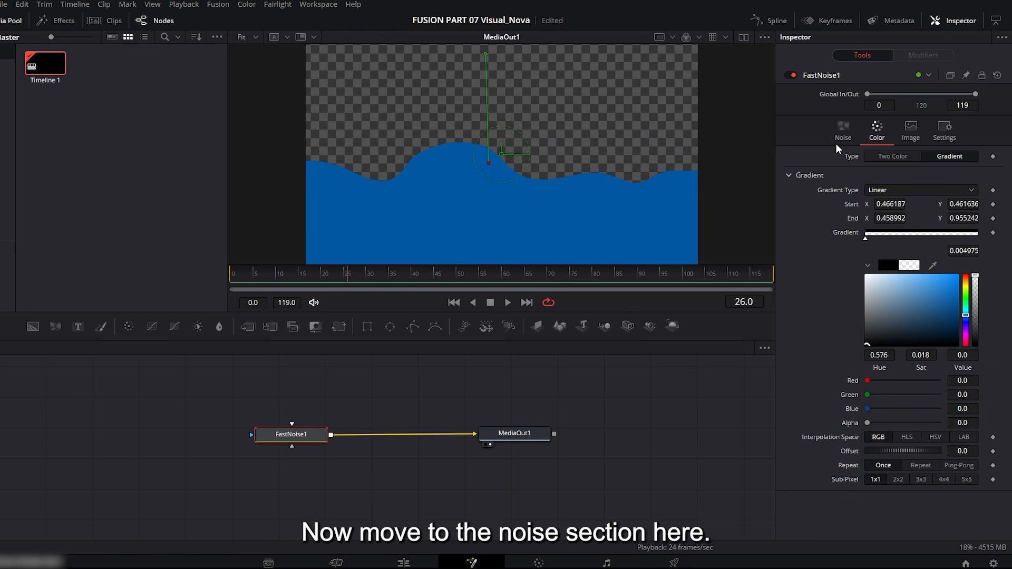
click(844, 132)
drag(867, 268, 1005, 266)
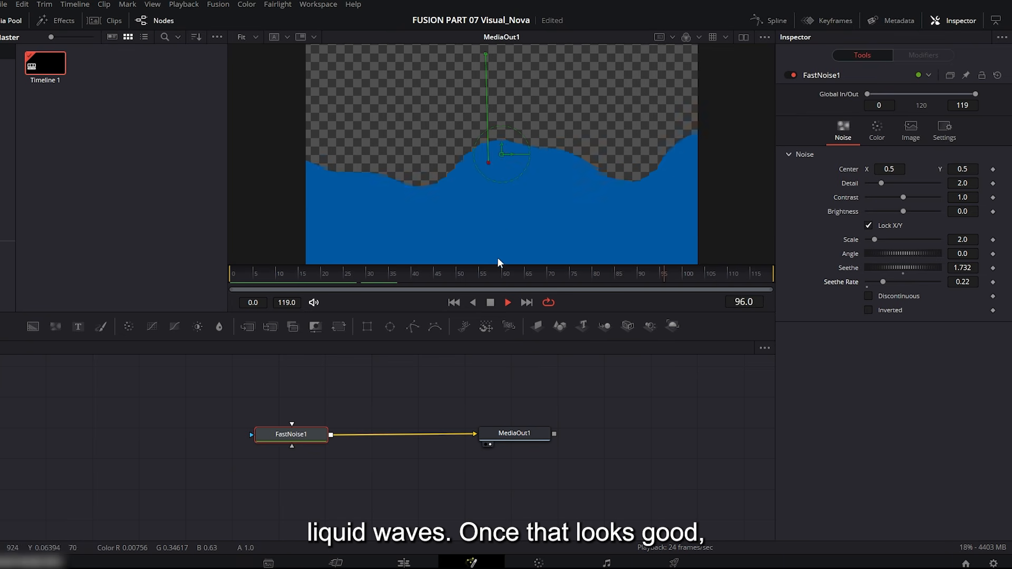
click(492, 302)
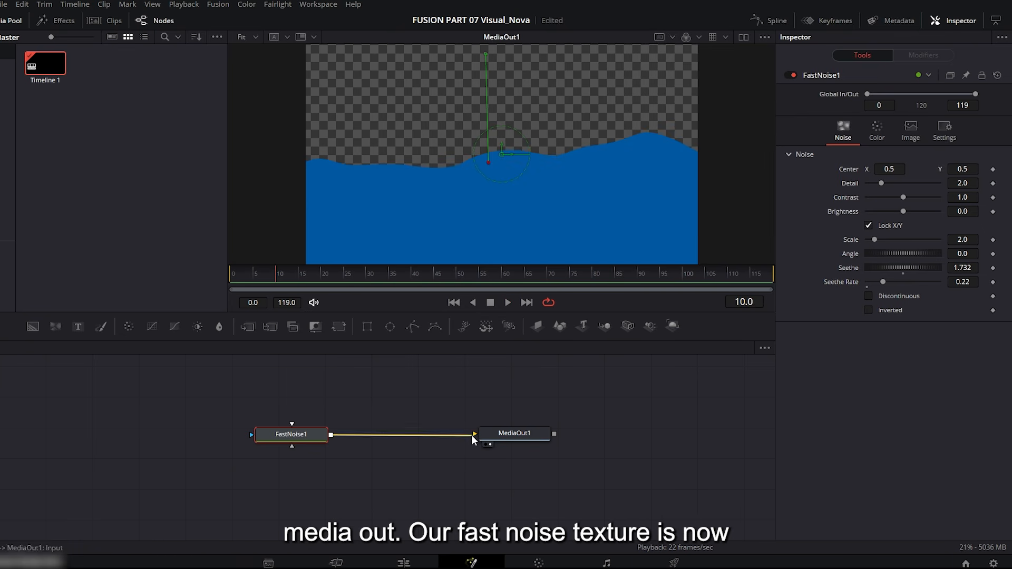
Disconnect FastNoise1 from MediaOut1 and move the two nodes further apart.
drag(472, 433, 435, 418)
drag(285, 438, 205, 435)
drag(526, 438, 581, 438)
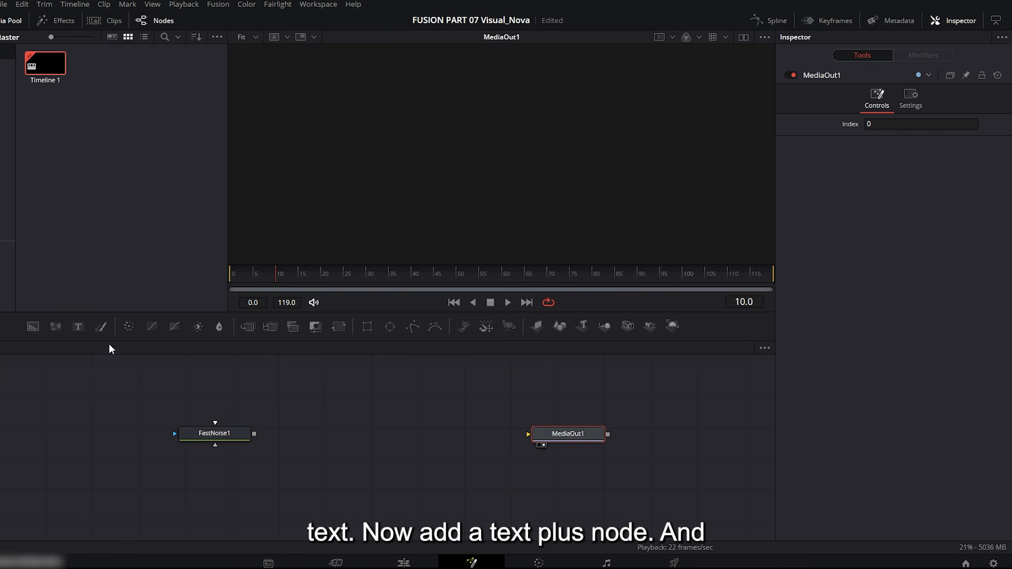
Add a Text+ node between the two nodes, connect it to MediaOut1, and enter the text LIQUID TEXT.
drag(387, 395, 532, 436)
drag(416, 432, 412, 436)
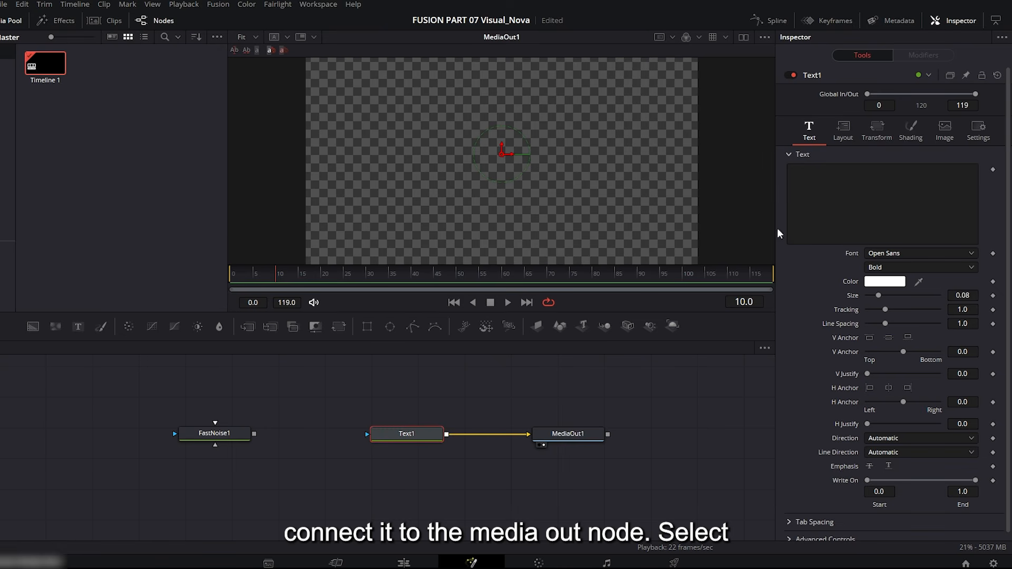
click(814, 177)
text(L)
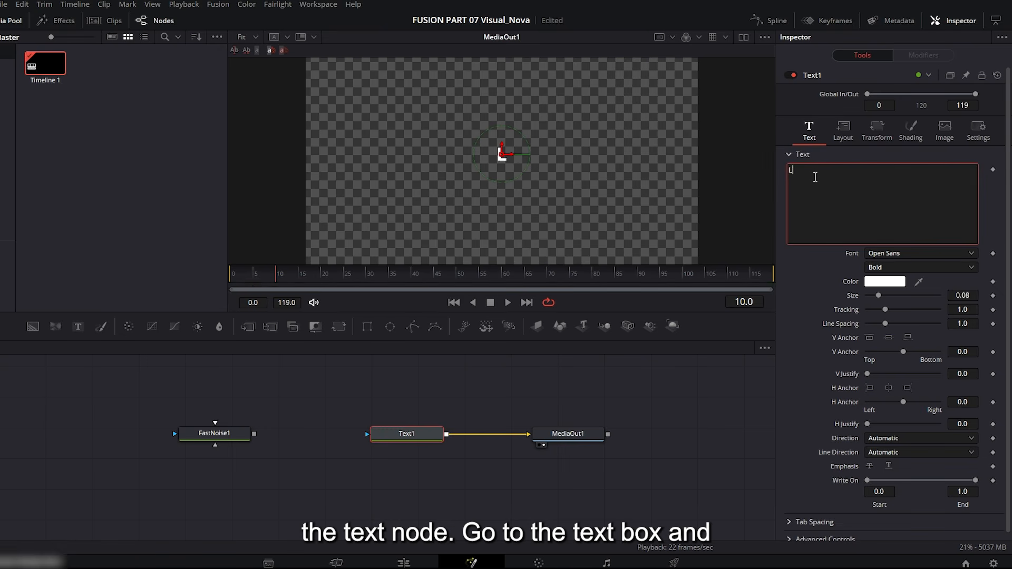
text(IQUID TEXT)
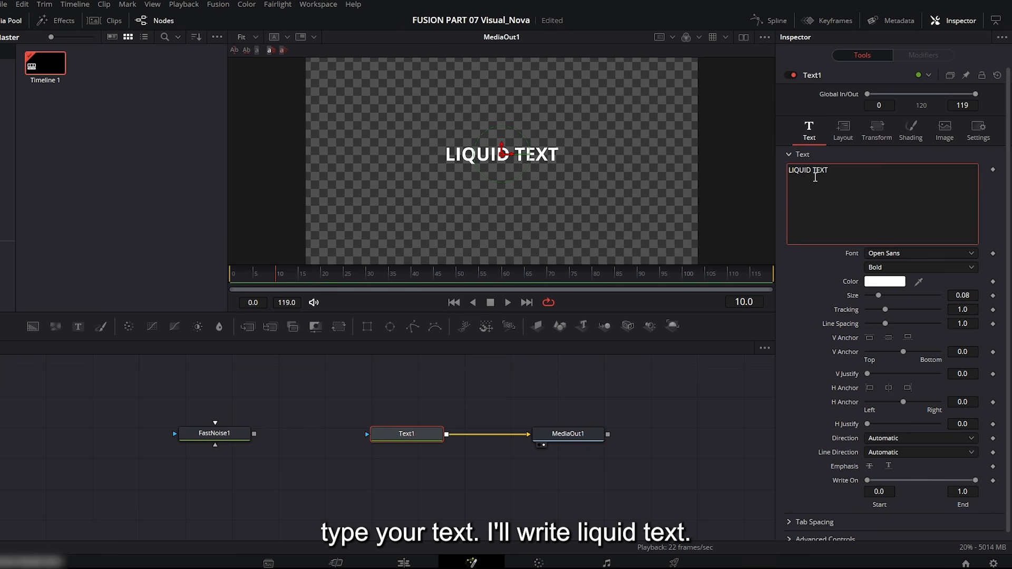
Set the LIQUID TEXT title's font to Impact and its size to 0.2953.
click(896, 254)
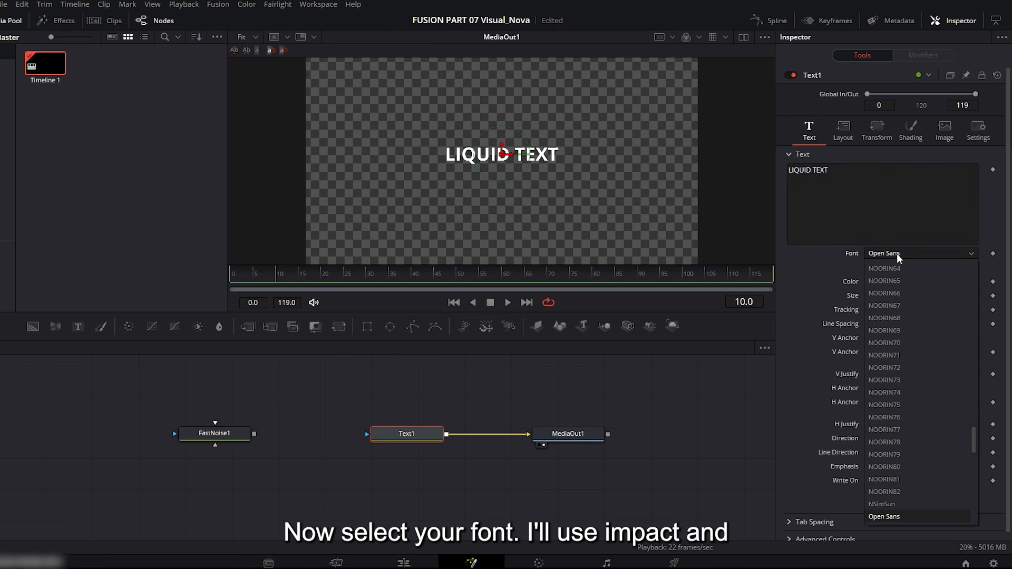
key(i)
click(895, 264)
drag(890, 295, 909, 296)
Stretch the title vertically with a shading Size Y of 1.614 and lower its layout center slightly.
click(910, 130)
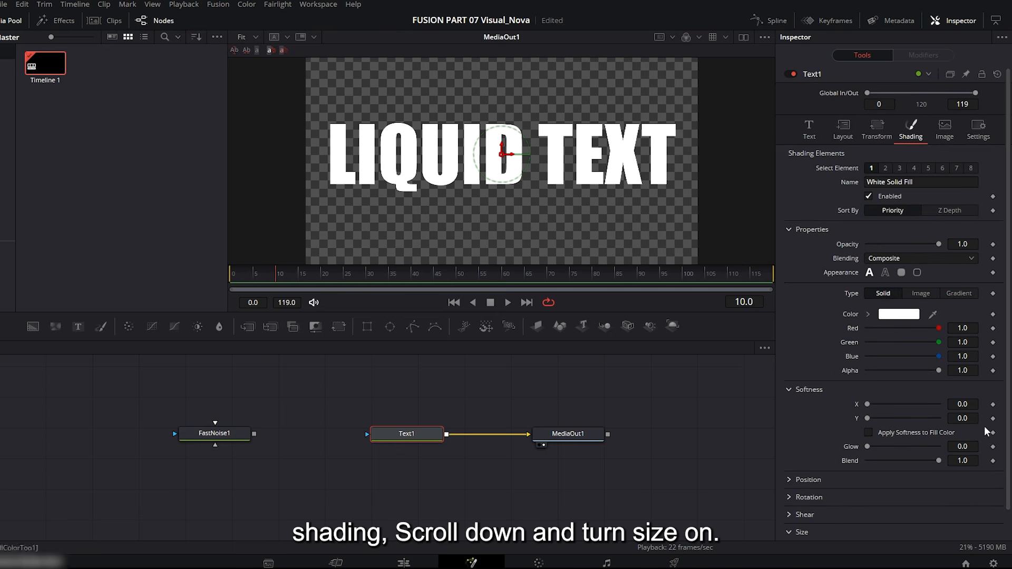
scroll(942, 493, down, 1)
drag(880, 528, 890, 527)
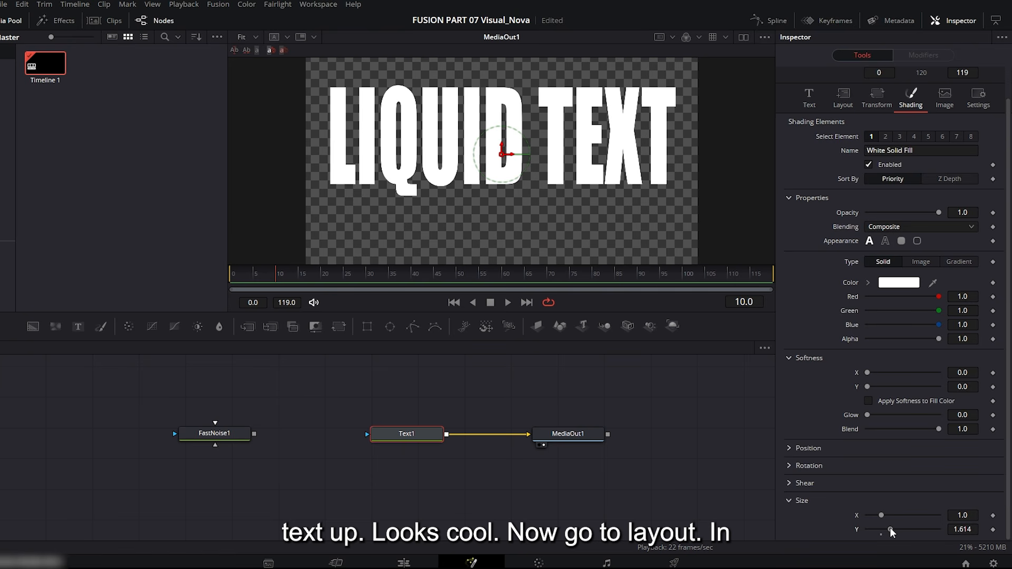
click(842, 96)
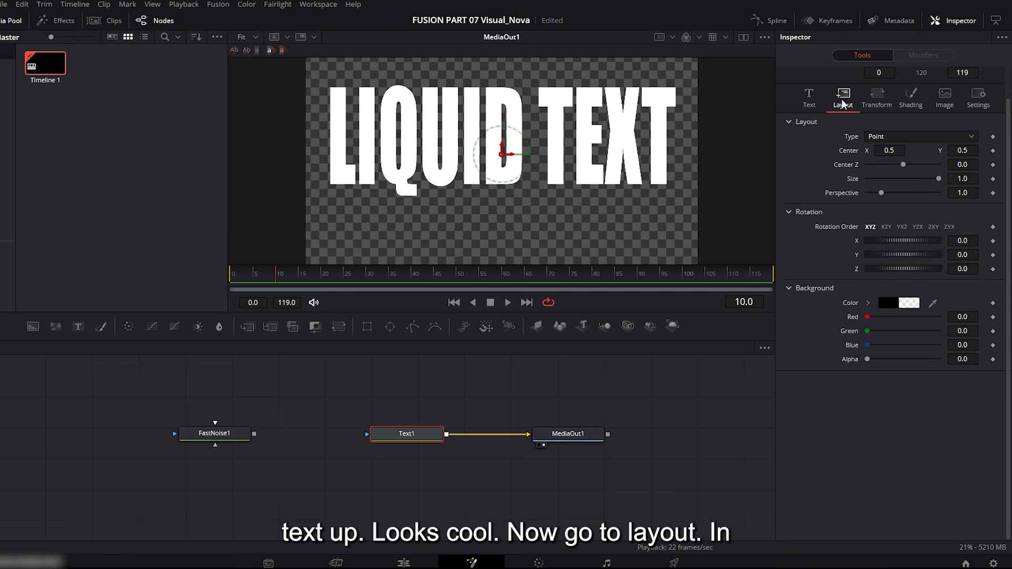
drag(962, 153, 950, 153)
Change the title's shading type to Image with FastNoise1 as the color image, and scrub through the wave motion.
scroll(910, 158, up, 2)
click(910, 129)
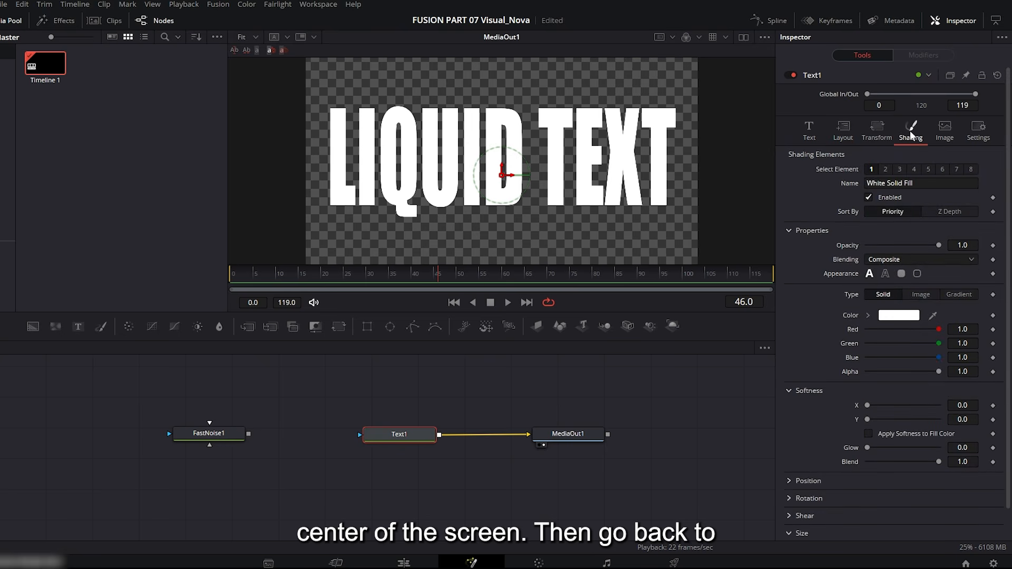
click(920, 295)
drag(214, 435, 904, 331)
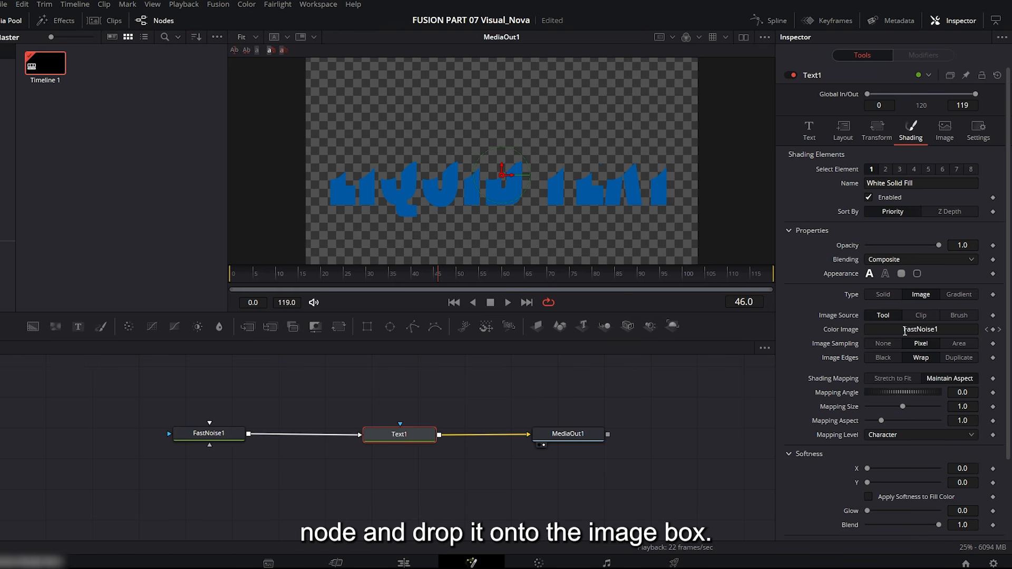
drag(309, 273, 536, 273)
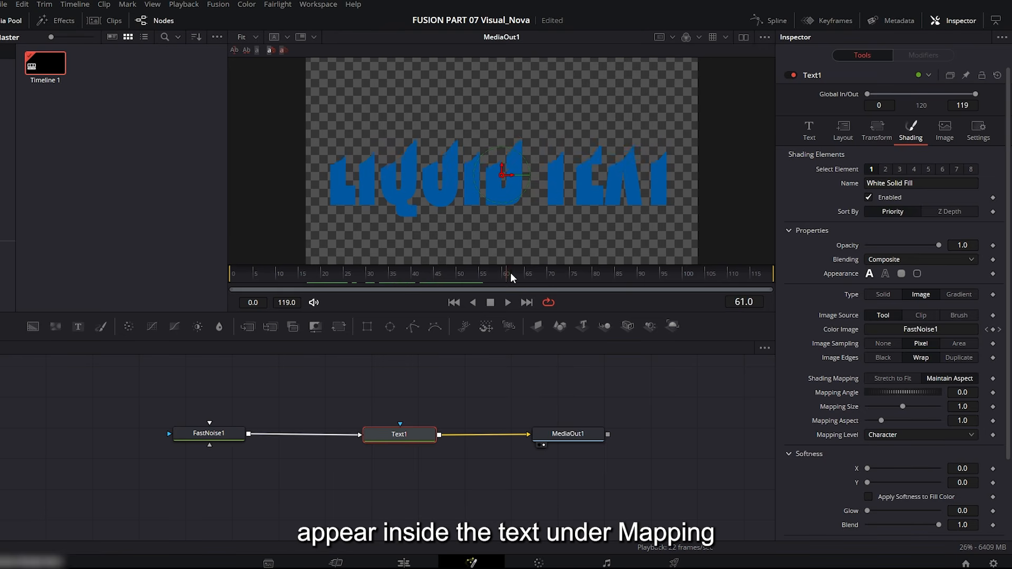
Set the title shading's Mapping Level to Full Image and scrub through the result.
click(895, 434)
click(883, 449)
drag(417, 273, 502, 269)
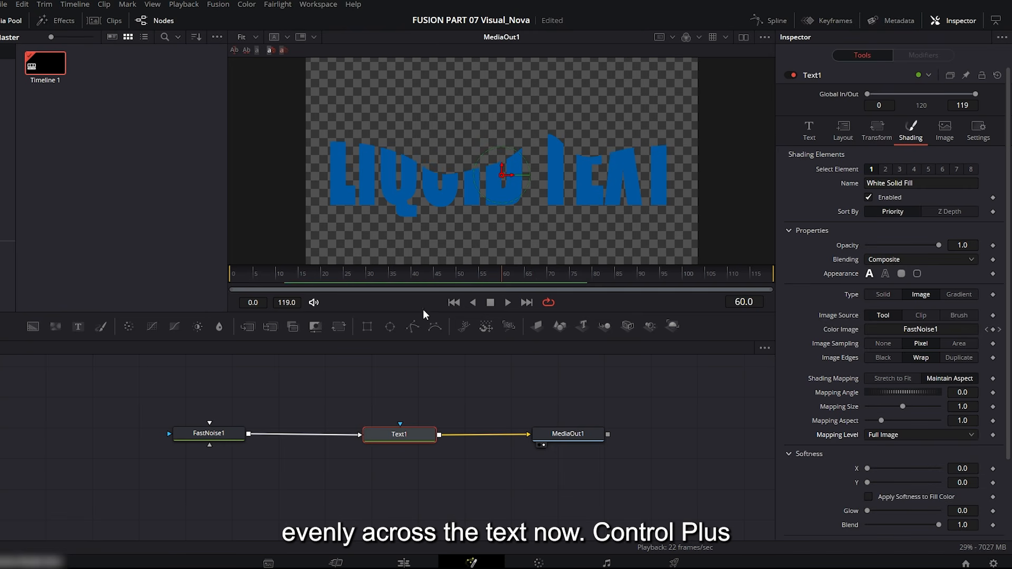
Duplicate the Text1 node and merge the copy over Text1 with a Merge node feeding MediaOut1.
click(411, 433)
click(405, 376)
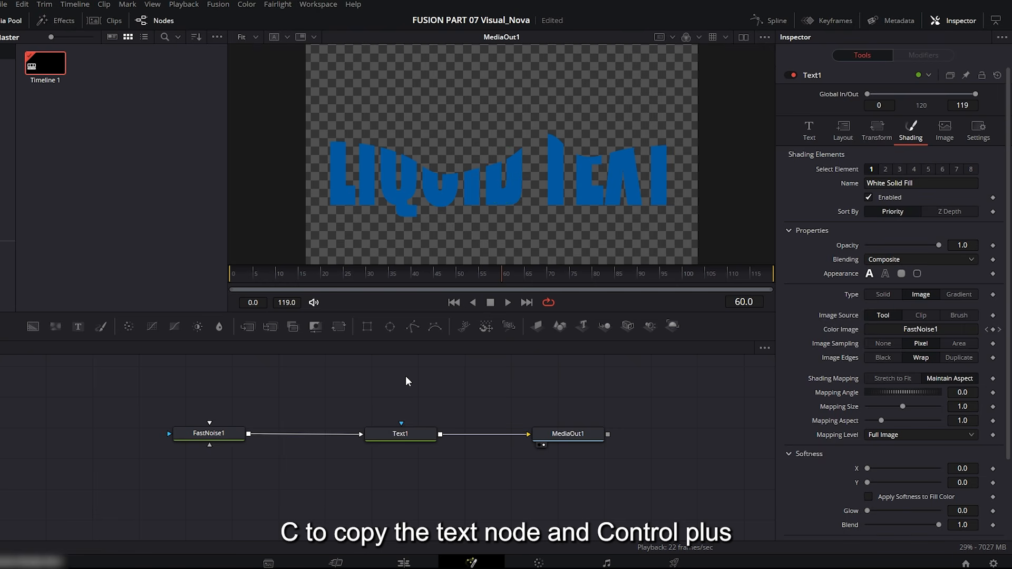
key(ctrl+v)
drag(409, 378, 442, 441)
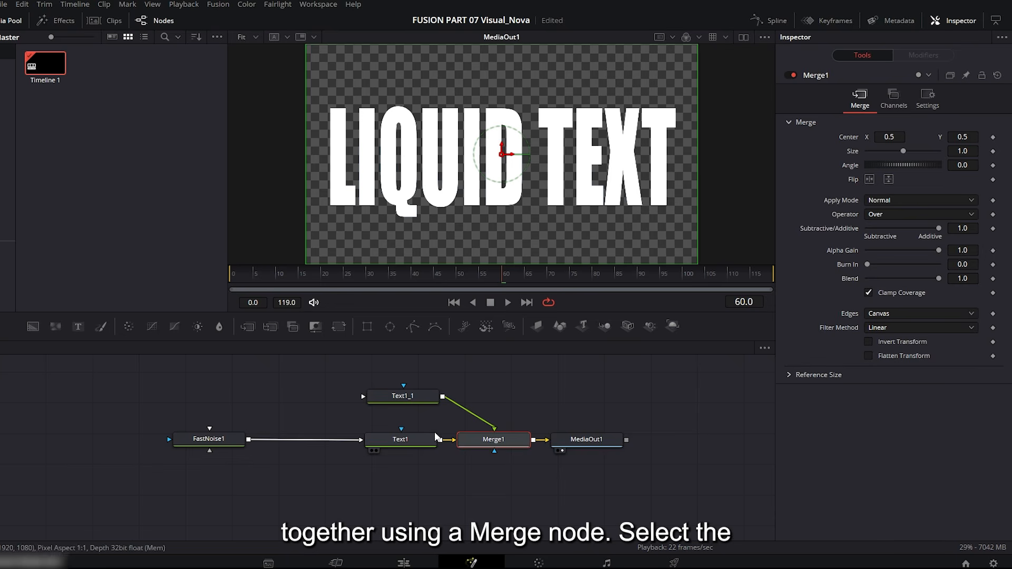
Change the duplicated text node's shading appearance to outline and scrub through the animation.
click(416, 395)
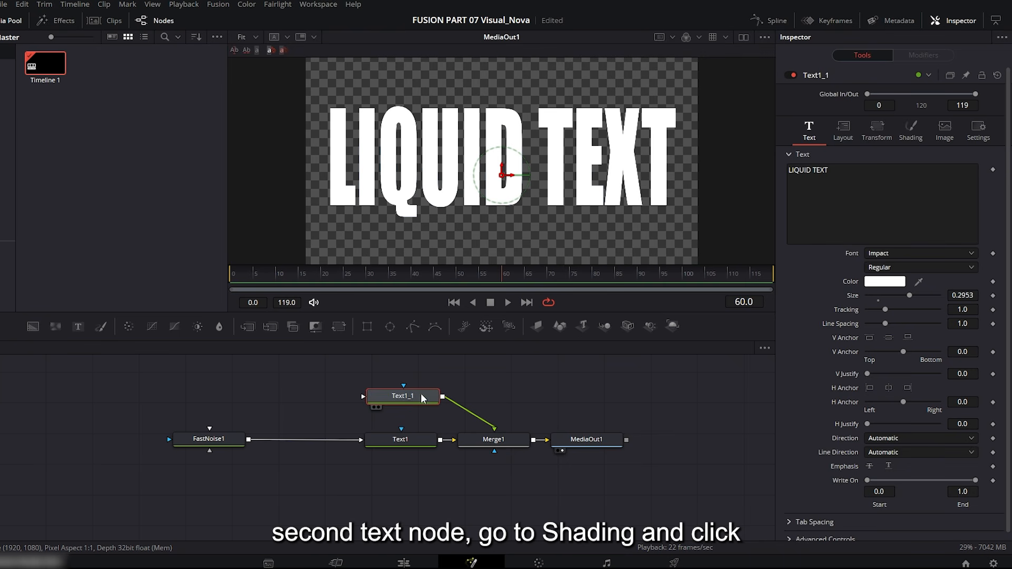
click(911, 132)
click(886, 274)
drag(523, 287, 417, 273)
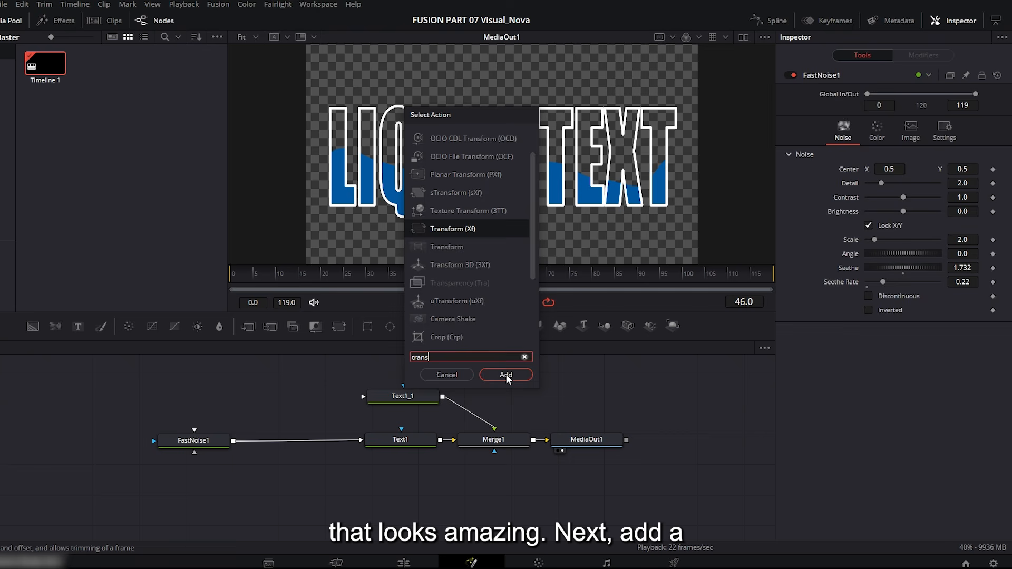
Insert a Transform node between FastNoise1 and Text1 and lower its Center Y to 0.188.
click(506, 374)
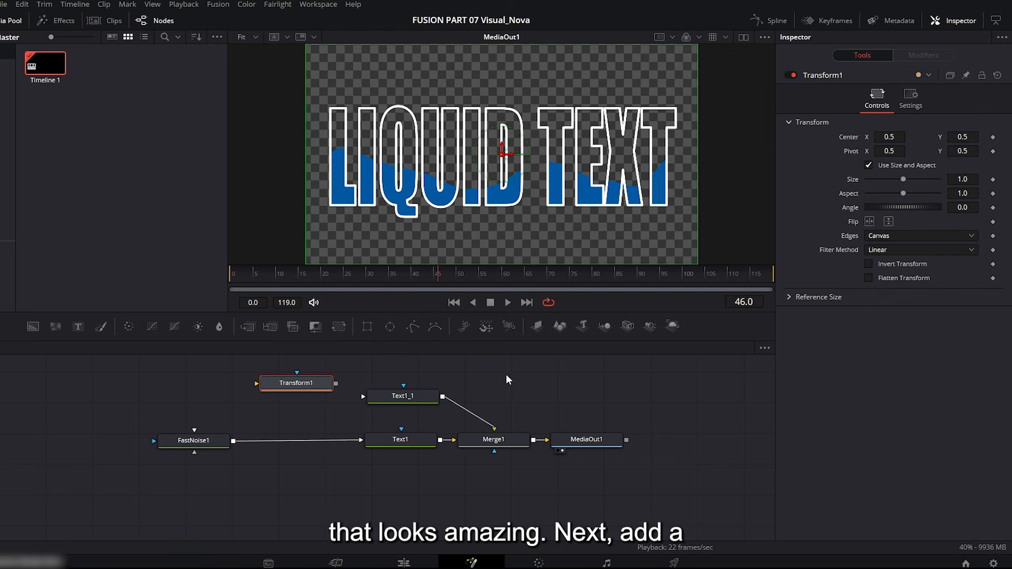
drag(293, 439, 294, 439)
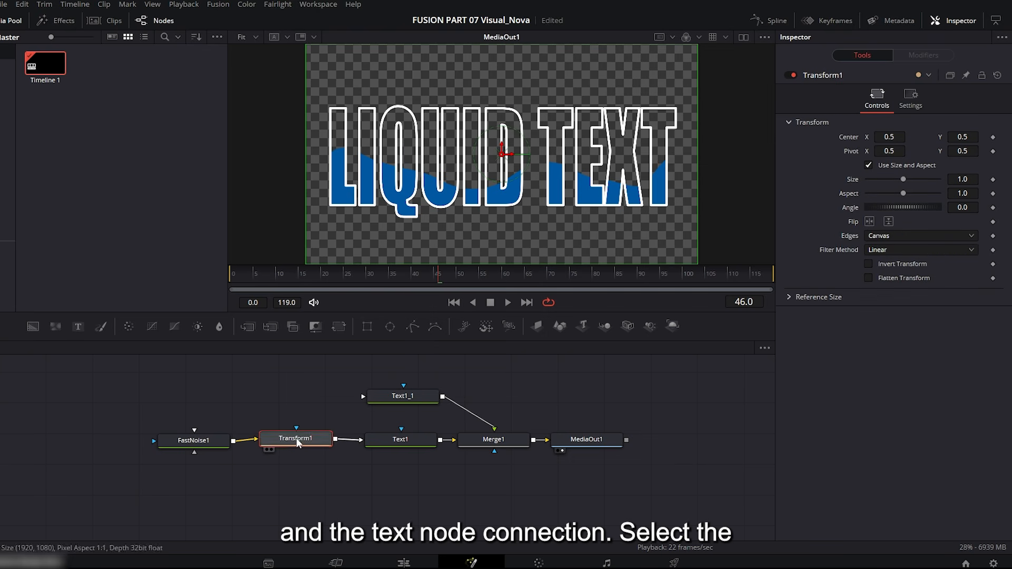
drag(961, 134, 931, 134)
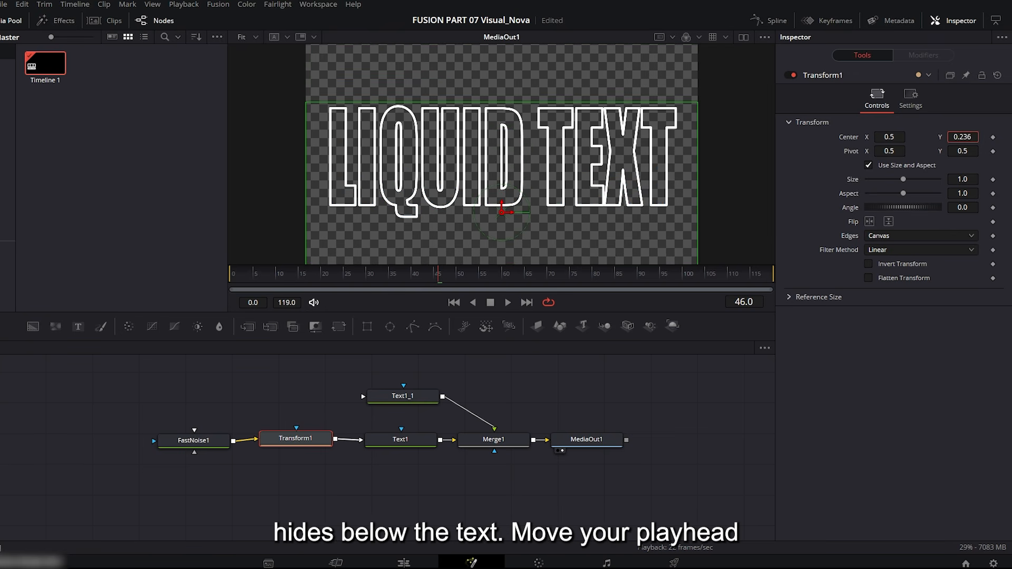
Animate Transform1's Center from a keyframe at the first frame to a raised Y near the last frame, and play it back.
drag(326, 279, 206, 274)
click(993, 138)
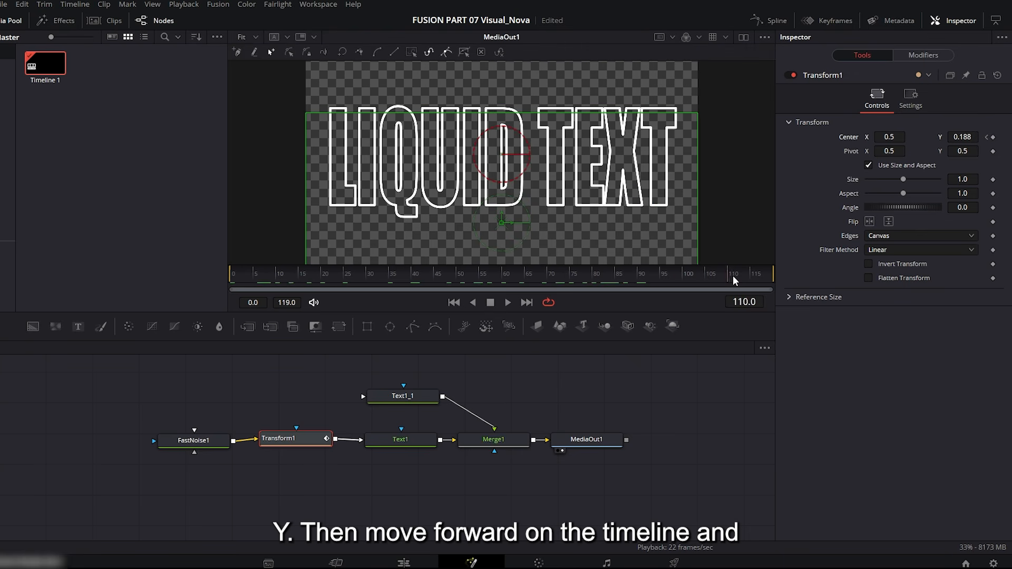
drag(735, 281, 777, 281)
drag(962, 137, 1011, 137)
click(507, 303)
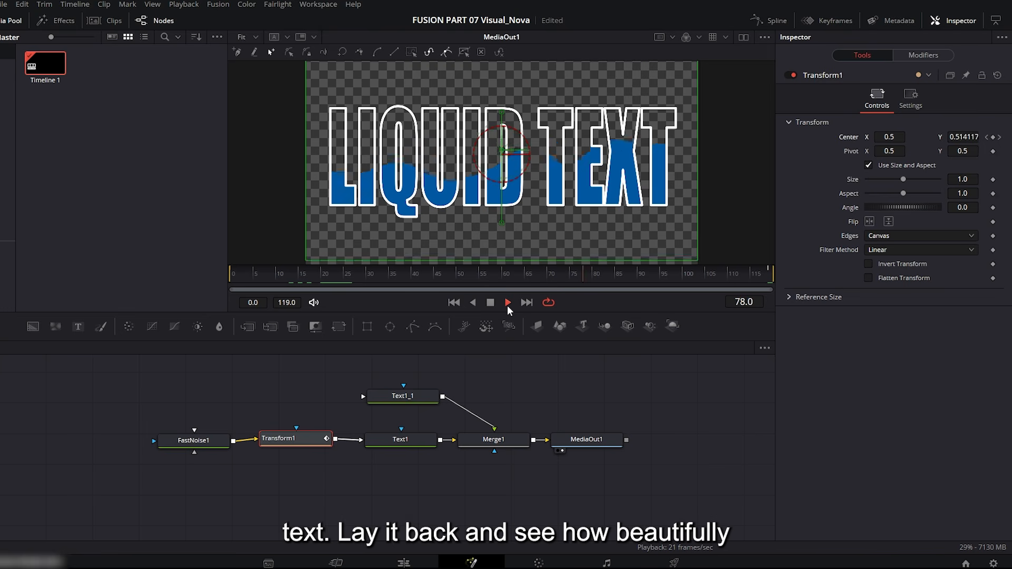
click(507, 303)
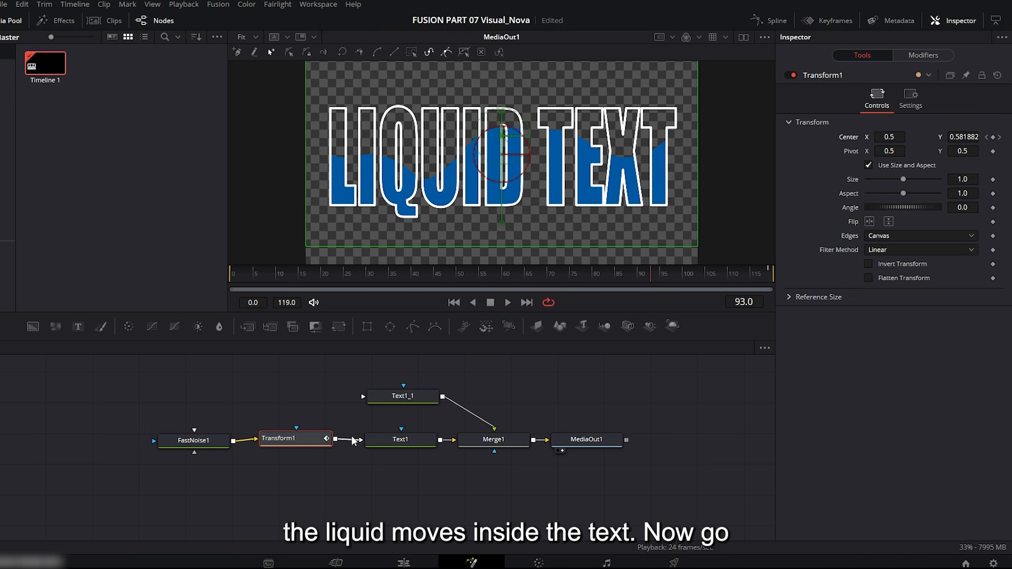
Set the Solid Color background behind the title to #65d1ff on the edit timeline and play it from the start.
click(401, 223)
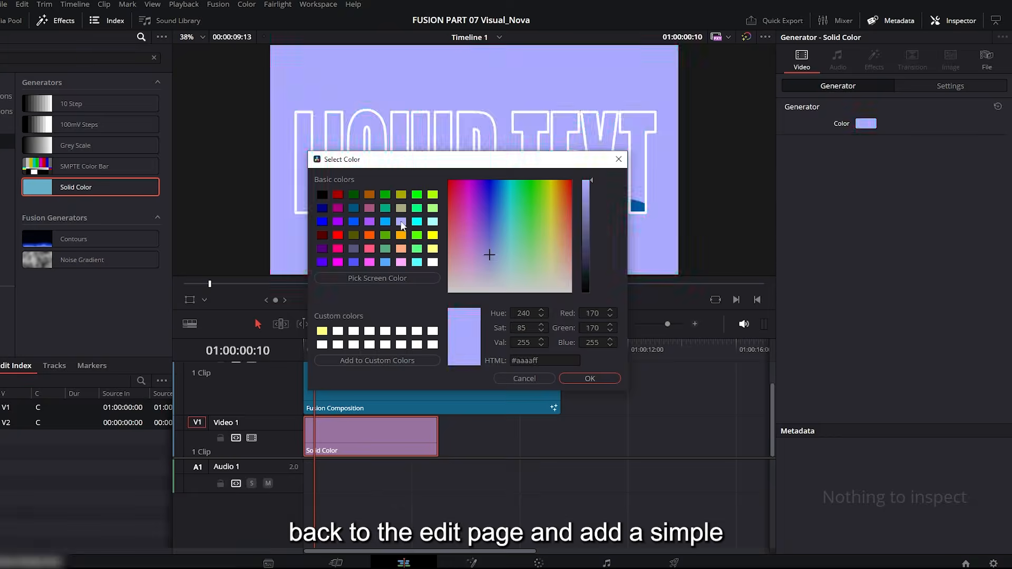
click(385, 222)
click(416, 331)
click(356, 220)
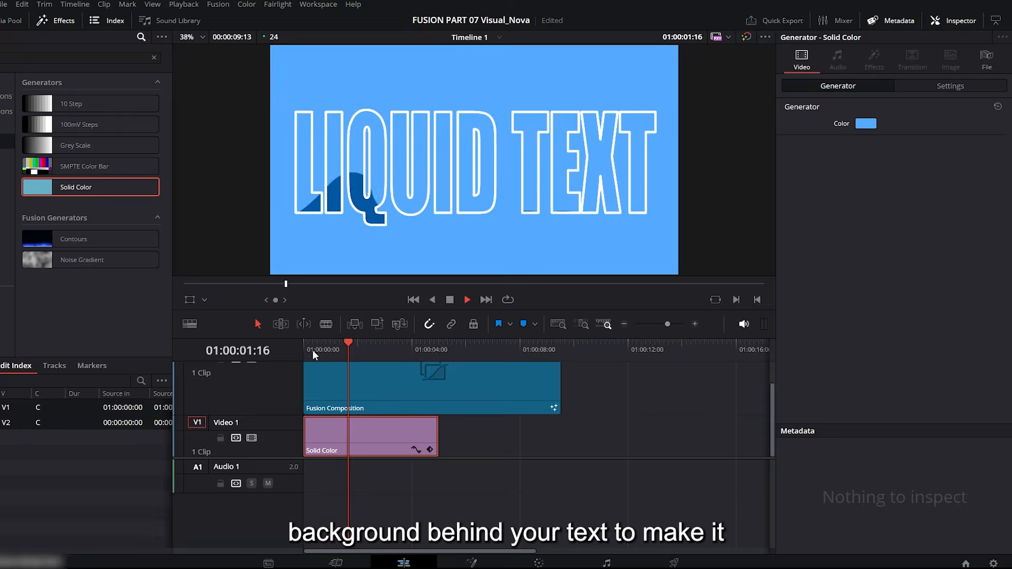
click(505, 222)
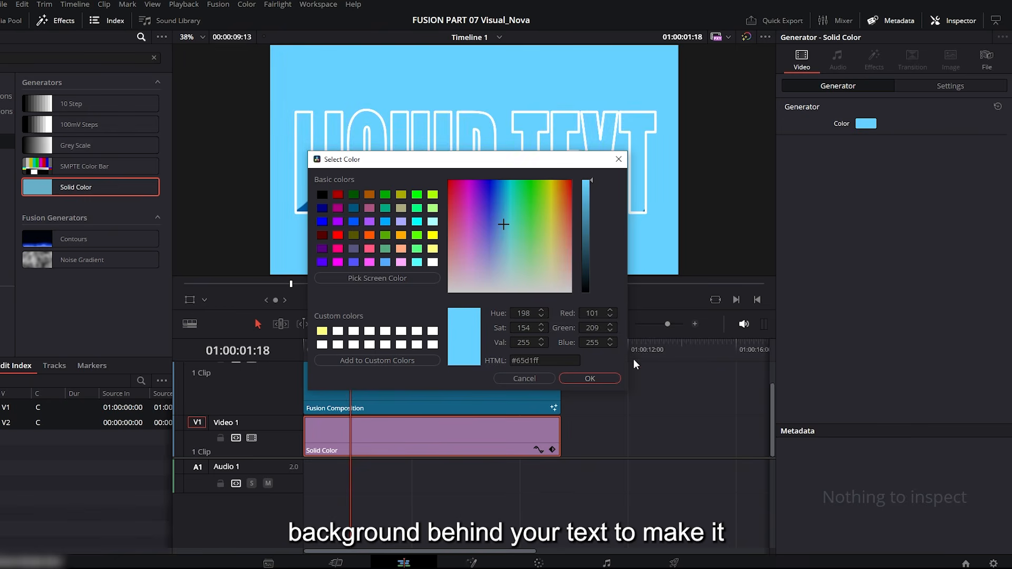
click(603, 378)
drag(350, 350, 297, 358)
key(space)
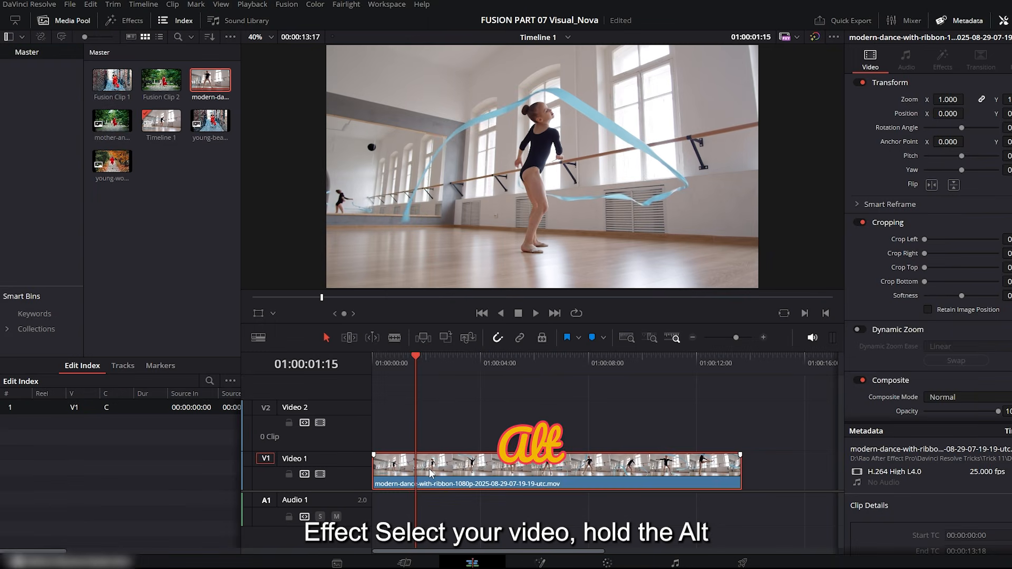
Duplicate the ribbon dance clip onto the Video 2 track and disable that track's display.
drag(437, 469, 435, 437)
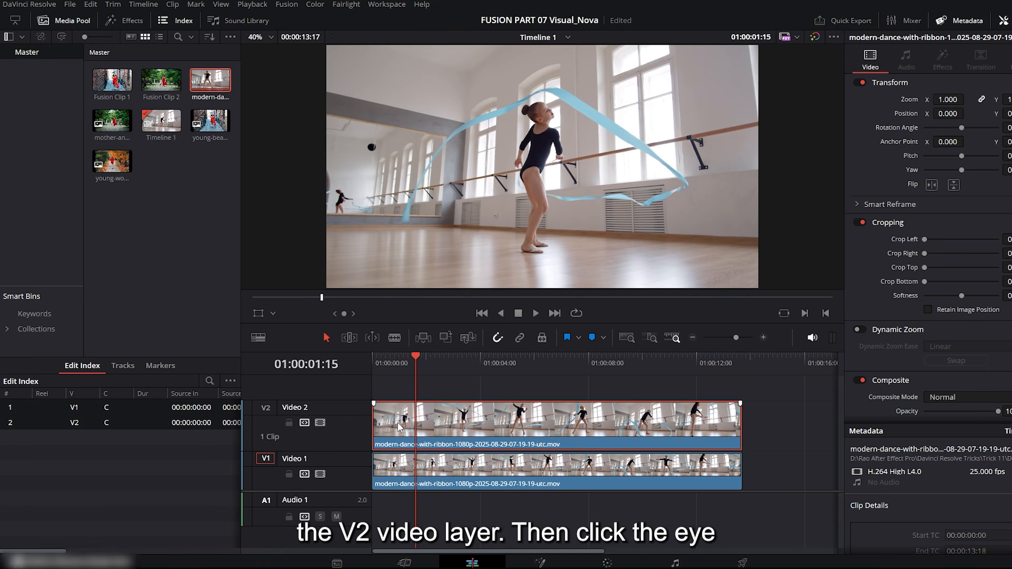
click(320, 423)
Convert the Video 1 ribbon dance clip into a new Fusion clip and open it on the Fusion page.
click(466, 487)
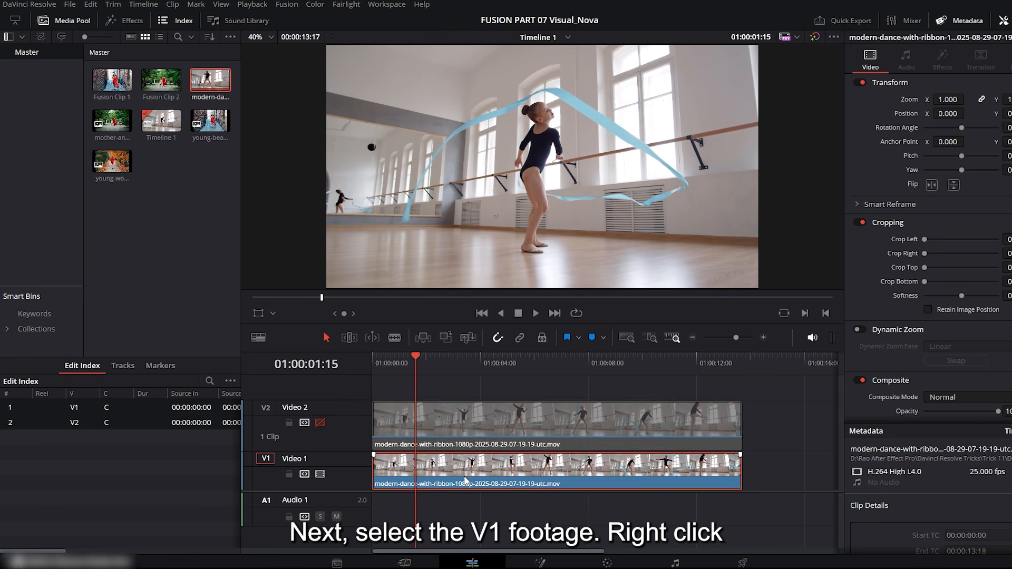
right_click(465, 480)
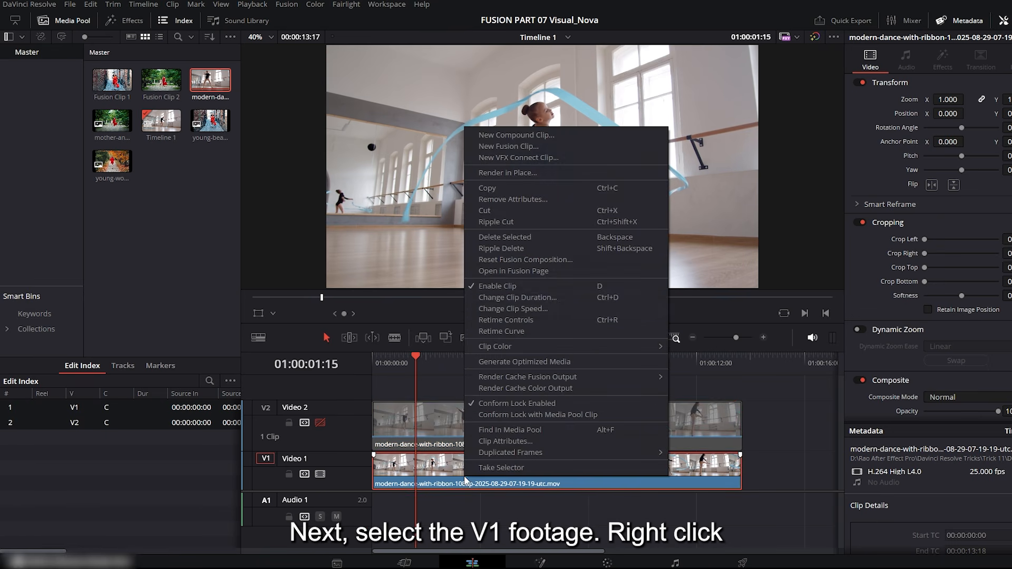
click(500, 147)
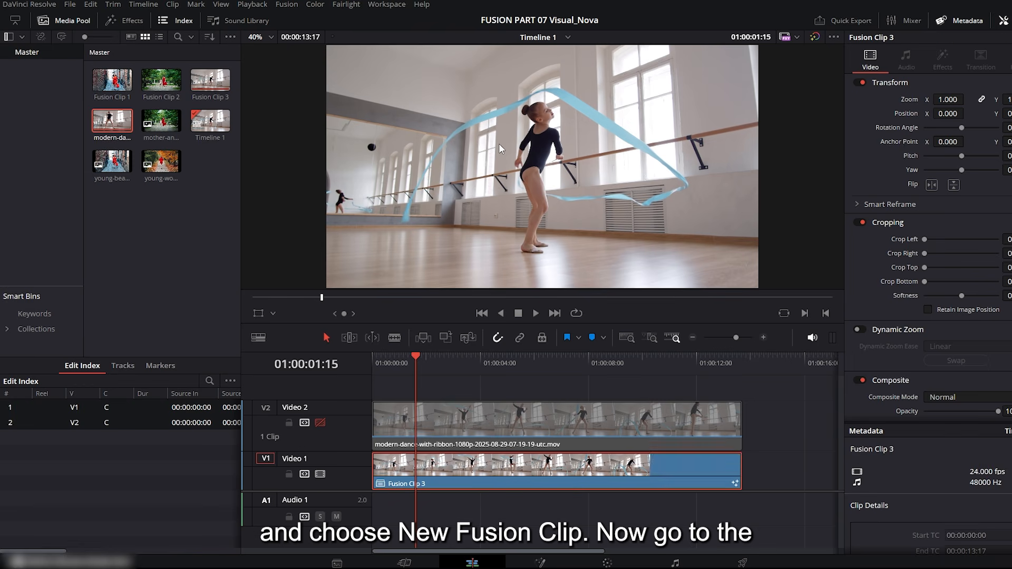
click(538, 563)
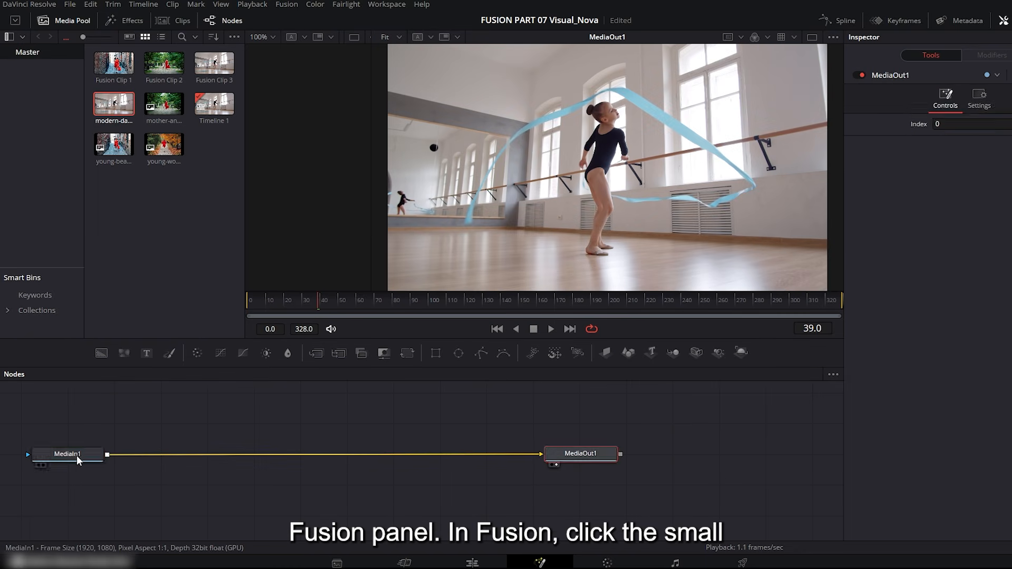
Show MediaIn1 in its own enlarged viewer and insert a Merge node between MediaIn1 and MediaOut1.
drag(78, 460, 335, 459)
click(297, 465)
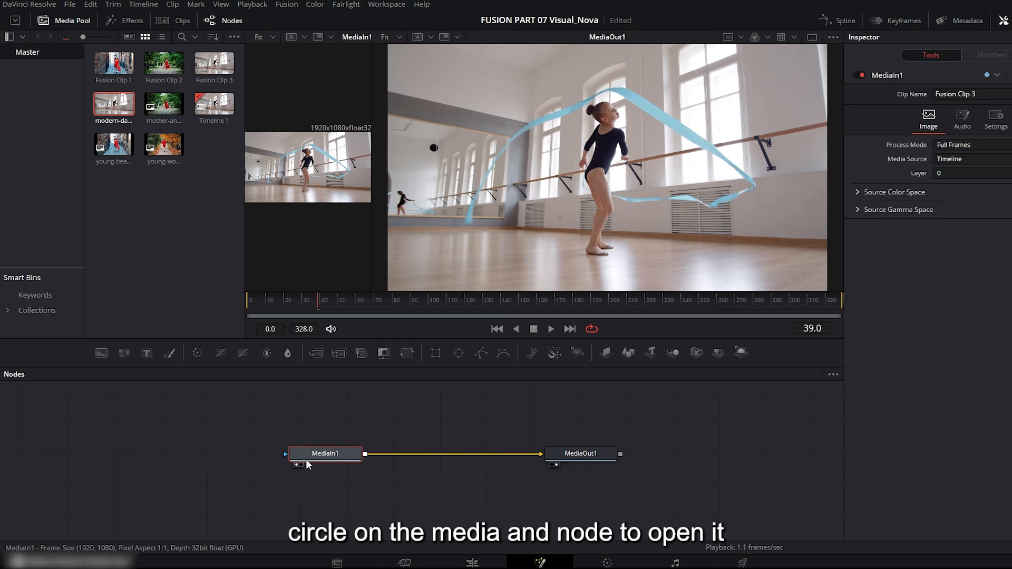
drag(372, 260, 705, 276)
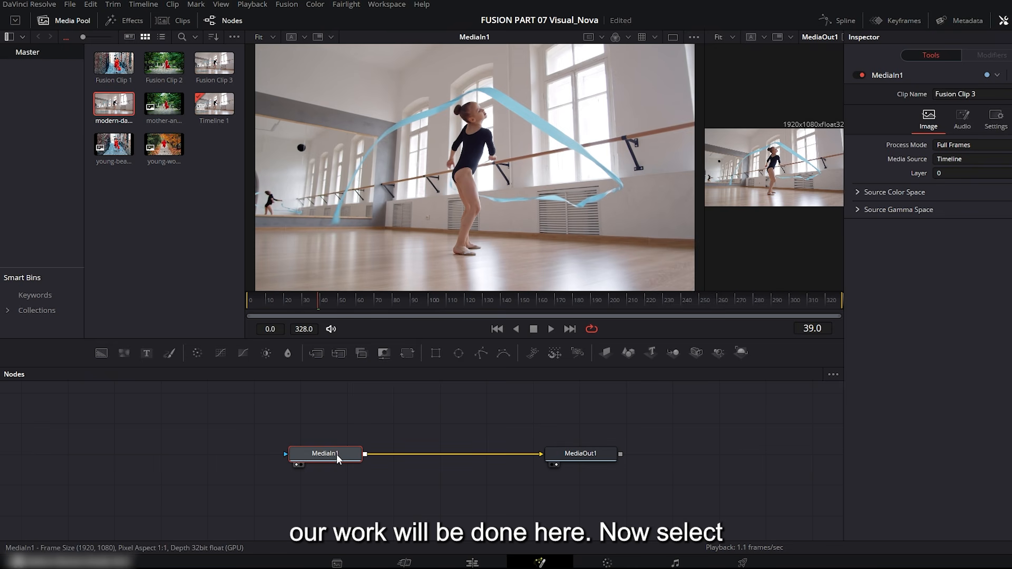
click(316, 353)
click(574, 460)
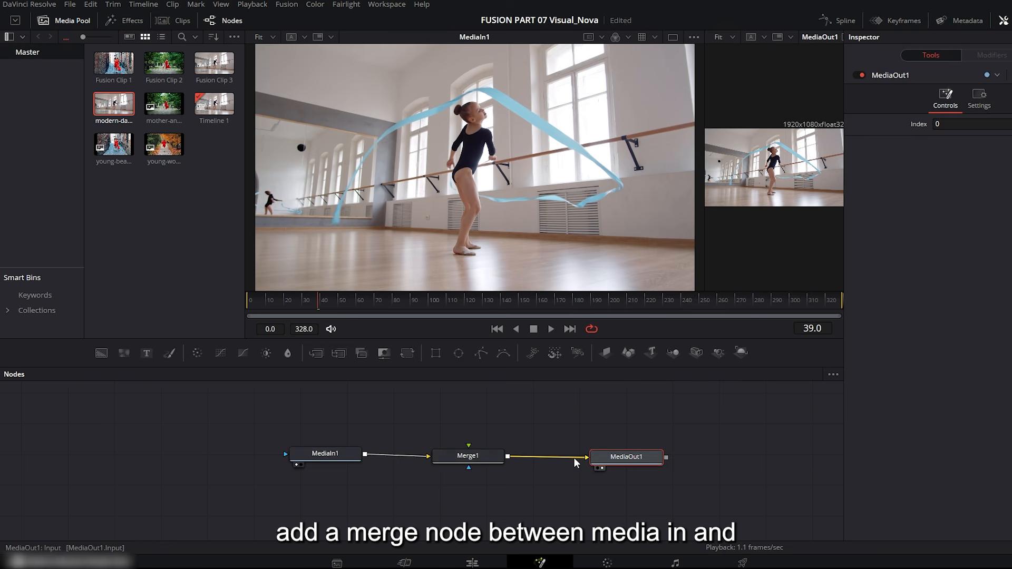
Add an HSL Keyer node and connect MediaIn1's output to its input.
click(339, 457)
key(ctrl+space)
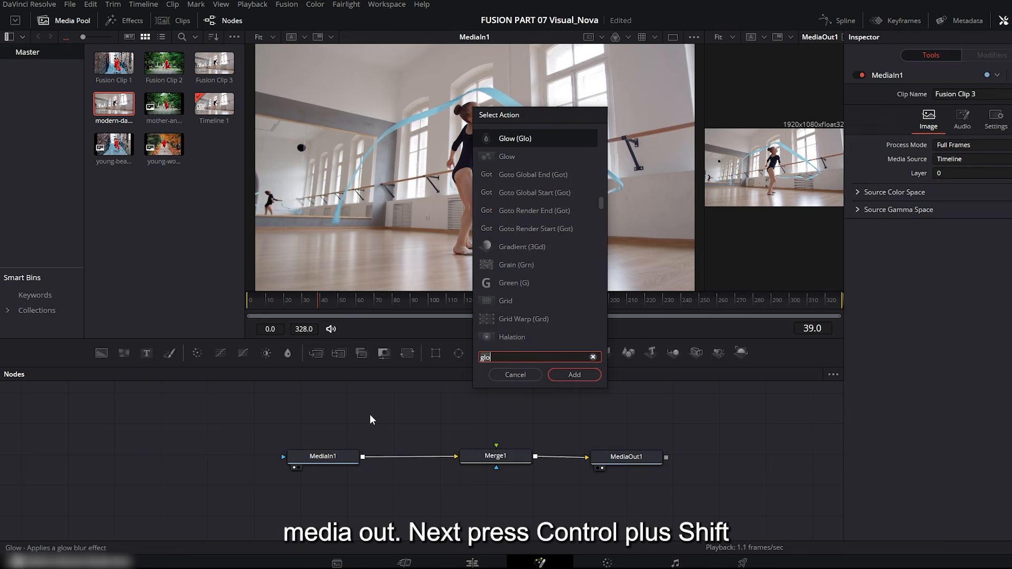
text(hsl)
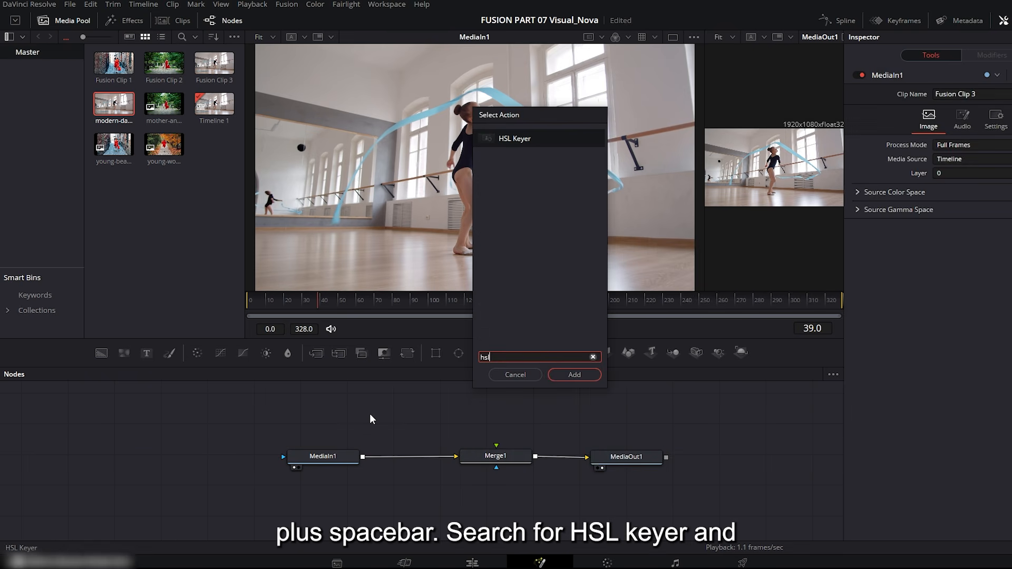
click(562, 375)
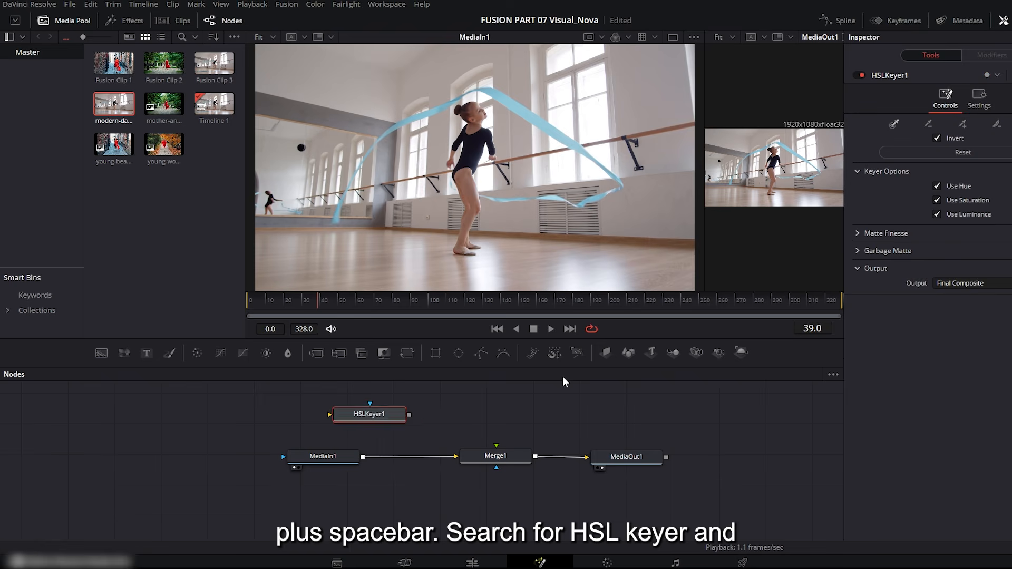
drag(363, 456, 365, 417)
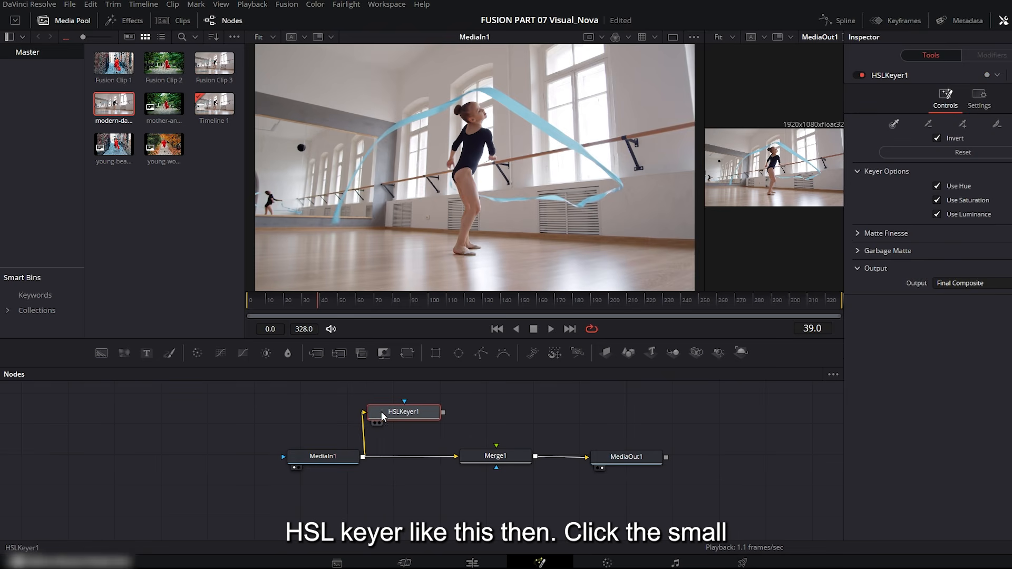
View HSLKeyer1 in an enlarged viewer and sample the dancer's blue ribbon as the key color.
click(374, 421)
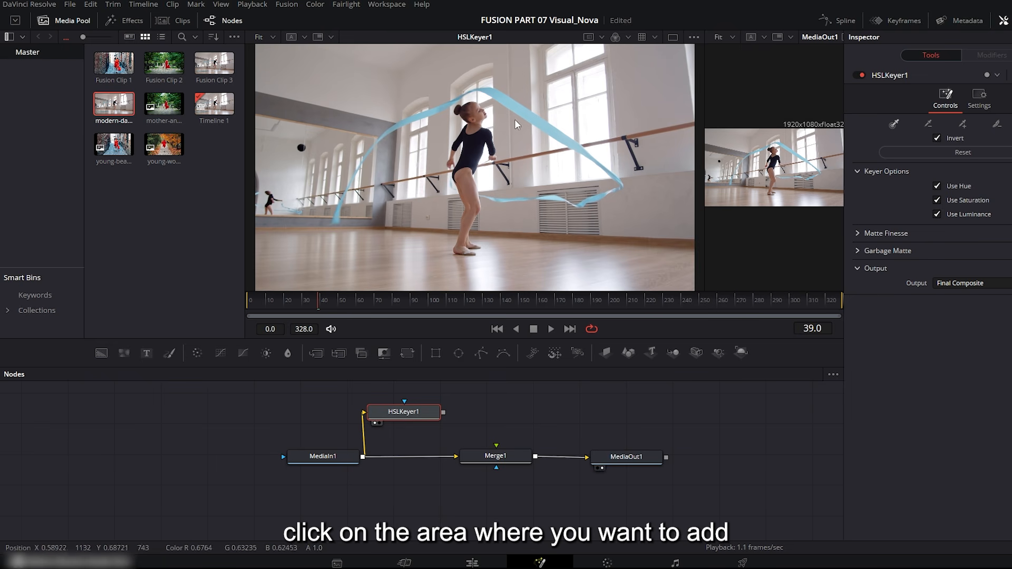
drag(480, 340, 480, 359)
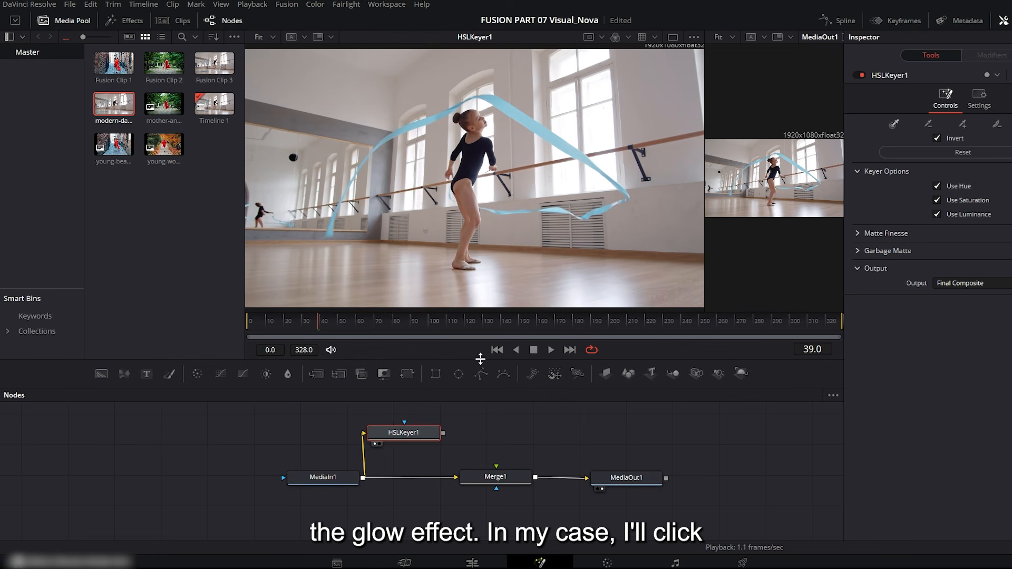
click(510, 112)
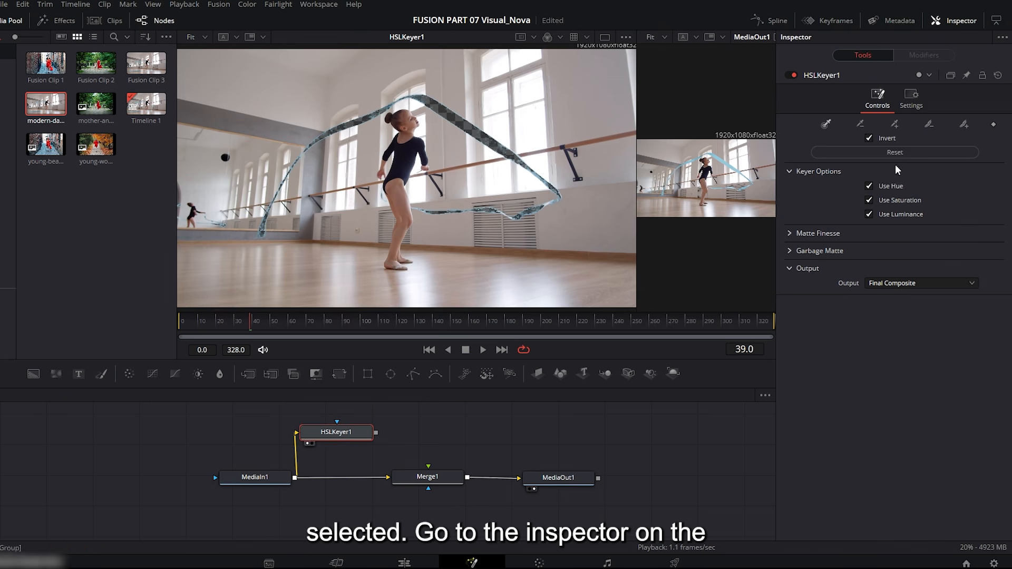
Turn off Invert on the HSL Keyer and add a Glow node after it.
click(869, 138)
key(shift+space)
text(Glow)
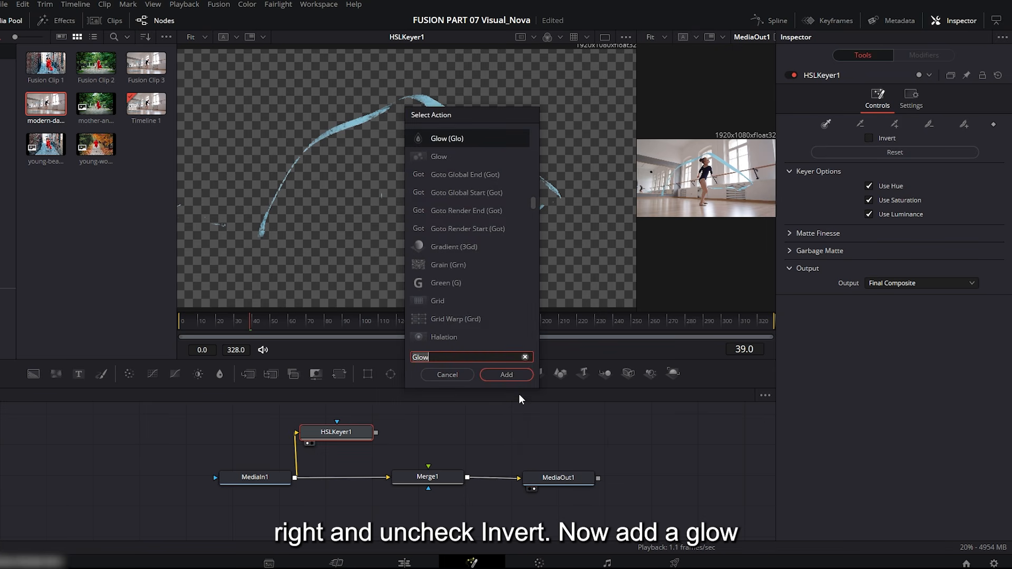
click(508, 374)
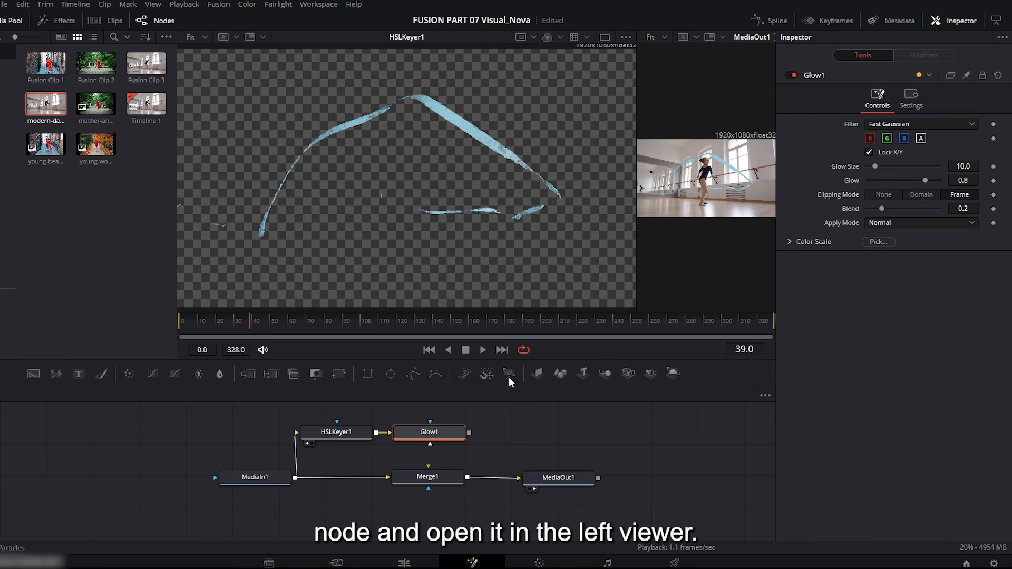
Set Glow1's glow size to 41.7 and glow to 0.835, then duplicate it in the chain and view the copy.
click(402, 443)
drag(875, 166, 928, 181)
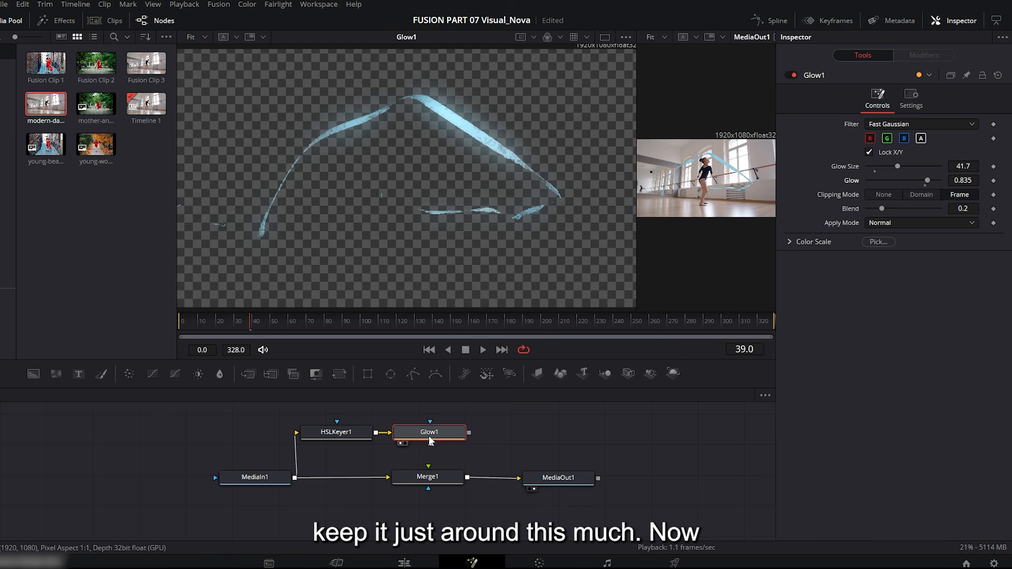
key(ctrl+c)
key(ctrl+v)
key(1)
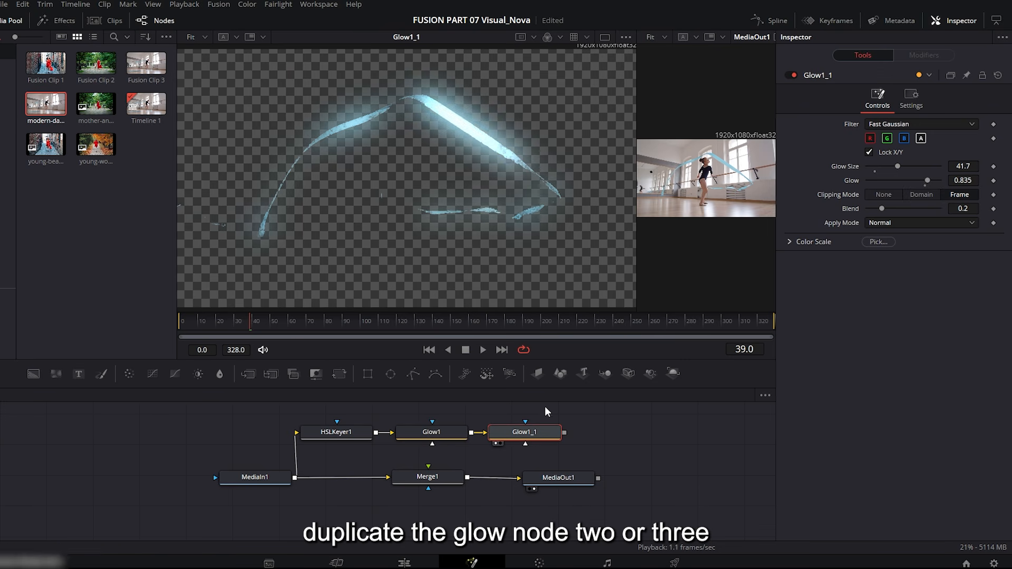
Slightly reduce the second Glow node's size and glow and set its blend to 0.165, checking the ribbon at other frames.
drag(284, 323, 326, 327)
mouse_move(897, 166)
mouse_down()
mouse_move(926, 166)
mouse_move(887, 166)
mouse_up()
drag(326, 321, 339, 319)
drag(928, 180, 925, 180)
drag(881, 209, 879, 209)
drag(308, 322, 337, 326)
Add a third Glow node by duplicating the second one, and shift the whole node tree to make room.
key(ctrl+c)
key(ctrl+v)
key(ctrl+a)
drag(337, 432, 272, 439)
View the third Glow node and set its glow size to 7.1 and glow to 0.15.
click(544, 436)
key(1)
drag(886, 271, 873, 271)
drag(924, 286, 878, 285)
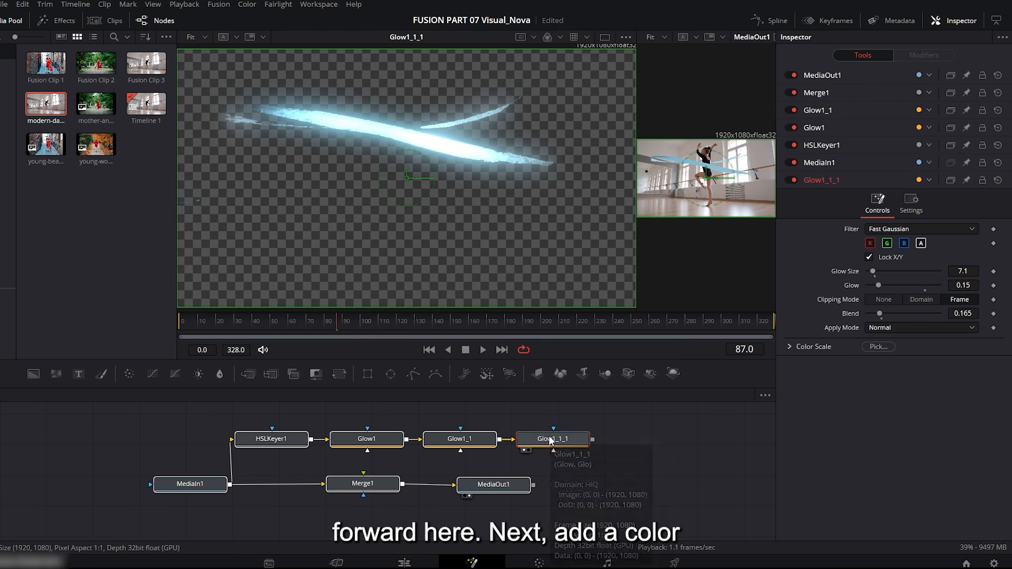
Add a Color Corrector after the third Glow node, view it, and tint the ribbon's master color toward blue.
click(130, 373)
click(615, 449)
drag(922, 200, 899, 213)
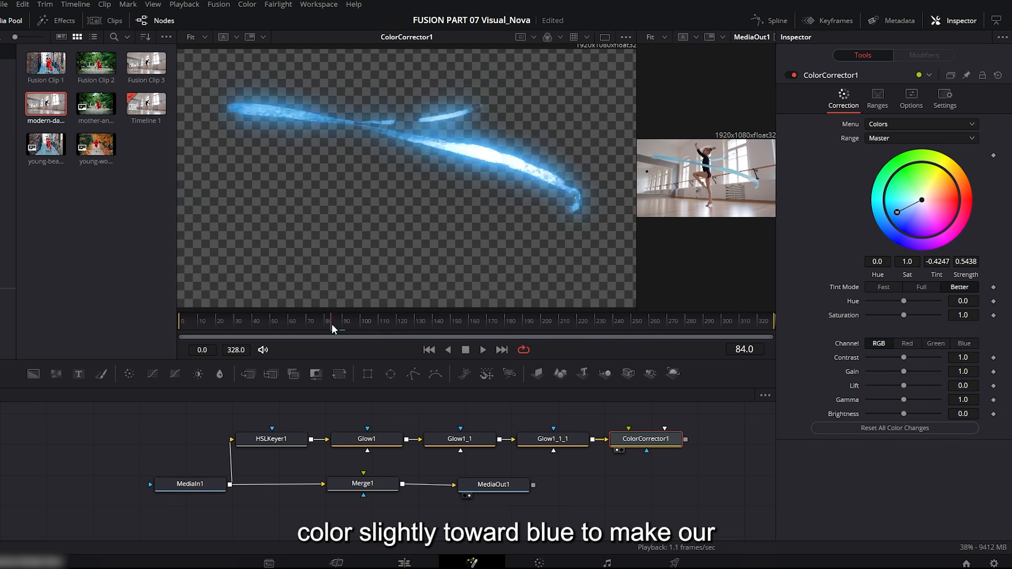
drag(883, 219, 895, 218)
Merge the Color Corrector's output over Merge1's result with a new Merge node and inspect MediaOut1 in an enlarged viewer.
drag(684, 438, 401, 483)
drag(667, 298, 270, 306)
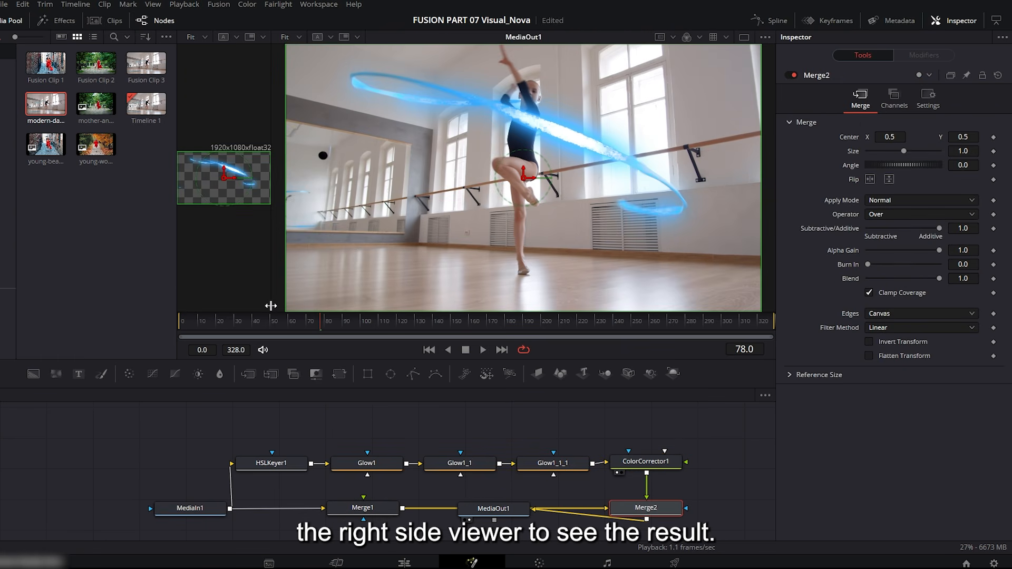
drag(353, 358, 224, 344)
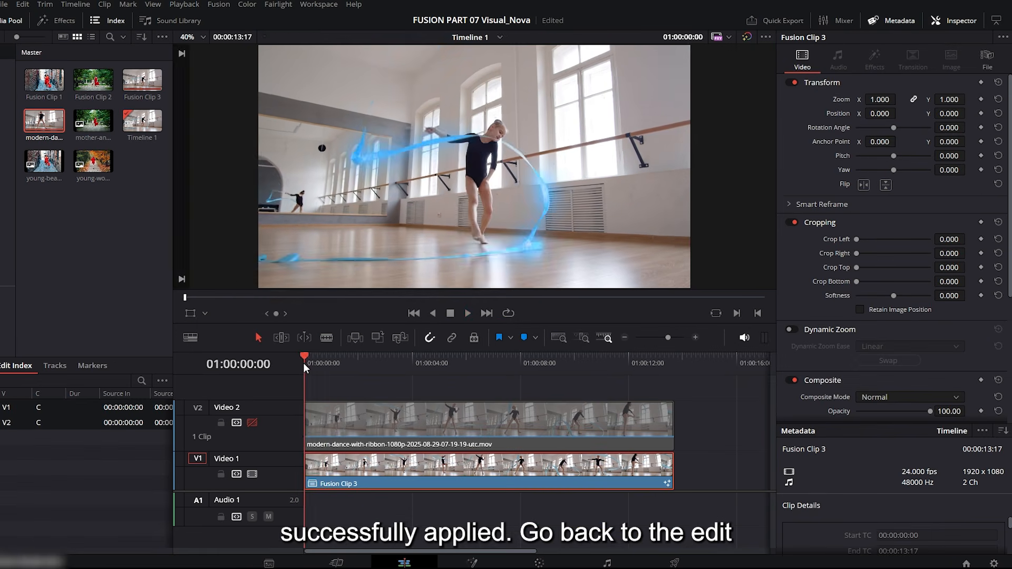
Play Fusion Clip 3 on the Edit page and skip ahead to examine the ribbon glow's strength.
key(space)
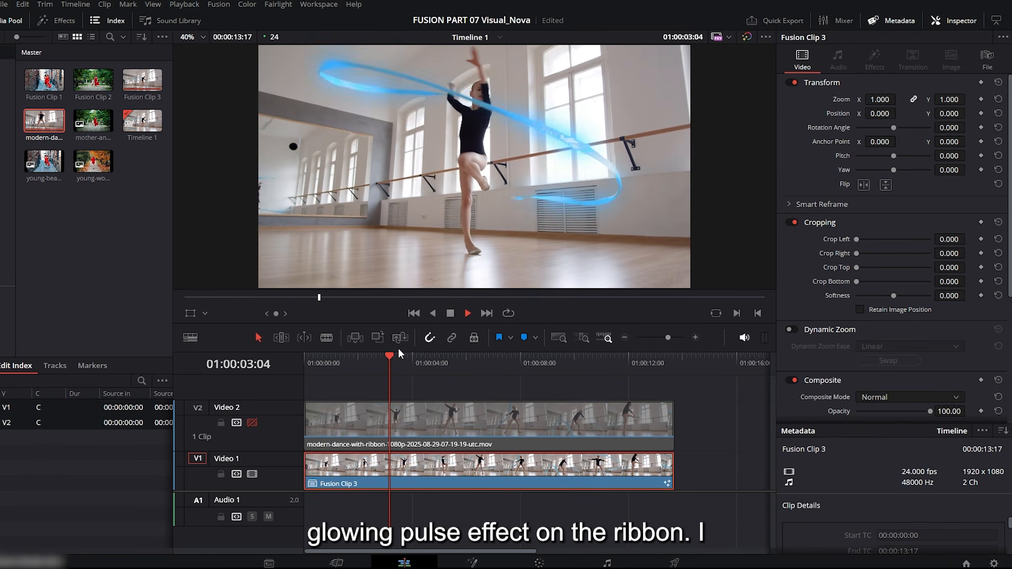
key(Right)
key(Right)
key(Right)
key(Right)
key(Right)
key(Right)
key(Right)
key(Right)
key(Right)
key(Right)
key(Right)
key(Right)
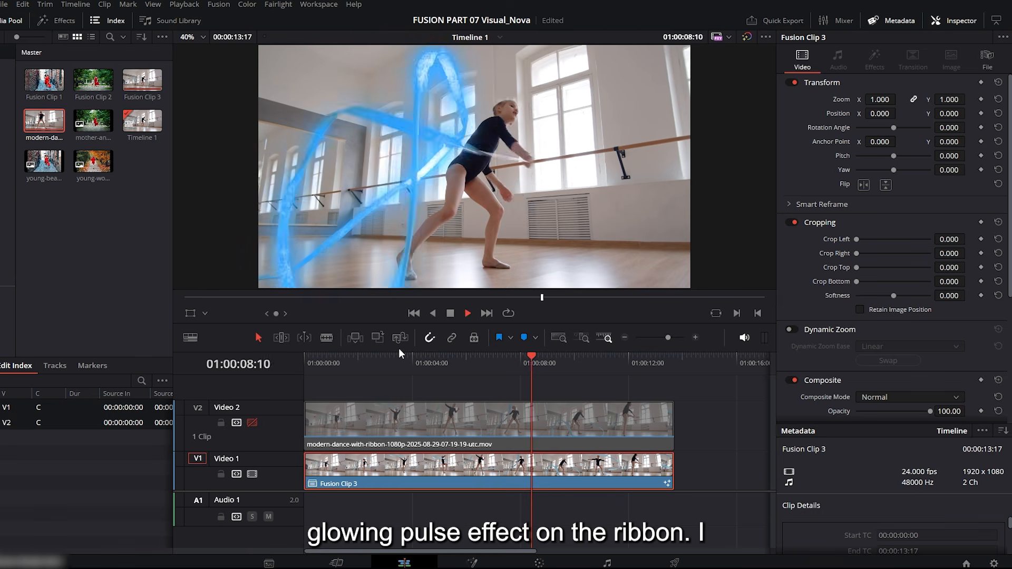
Reopen the clip on the Fusion page, view the third Glow node, and reduce its glow settings.
click(473, 562)
click(524, 480)
click(529, 487)
drag(872, 167, 872, 167)
drag(878, 180, 867, 167)
View the second Glow node, set its glow size to 0.0 and glow to 0.48, and select the first Glow node.
click(447, 478)
click(431, 488)
drag(924, 180, 901, 181)
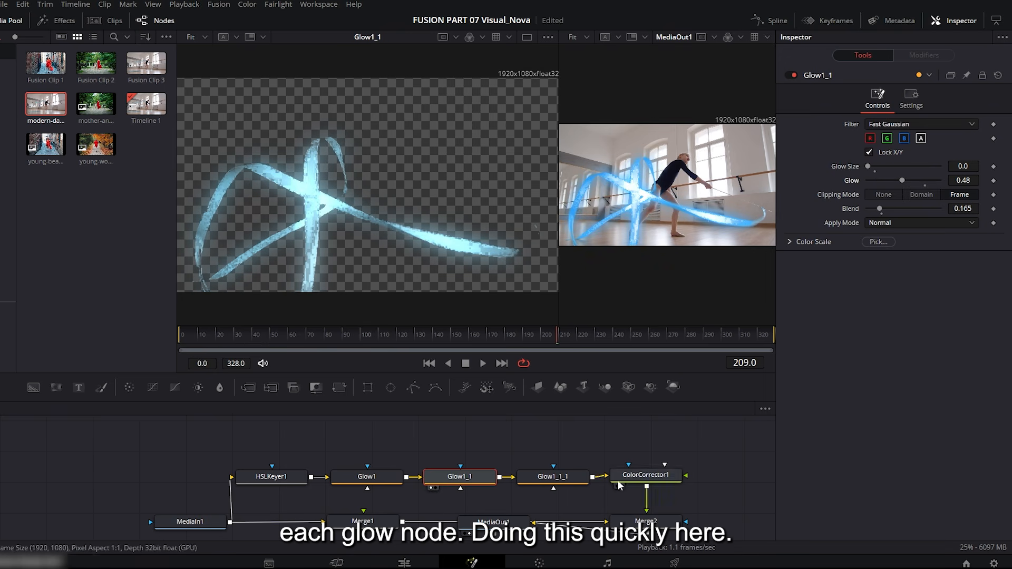
click(356, 477)
Return to the Edit page and review the softened ribbon glow on the timeline.
click(405, 563)
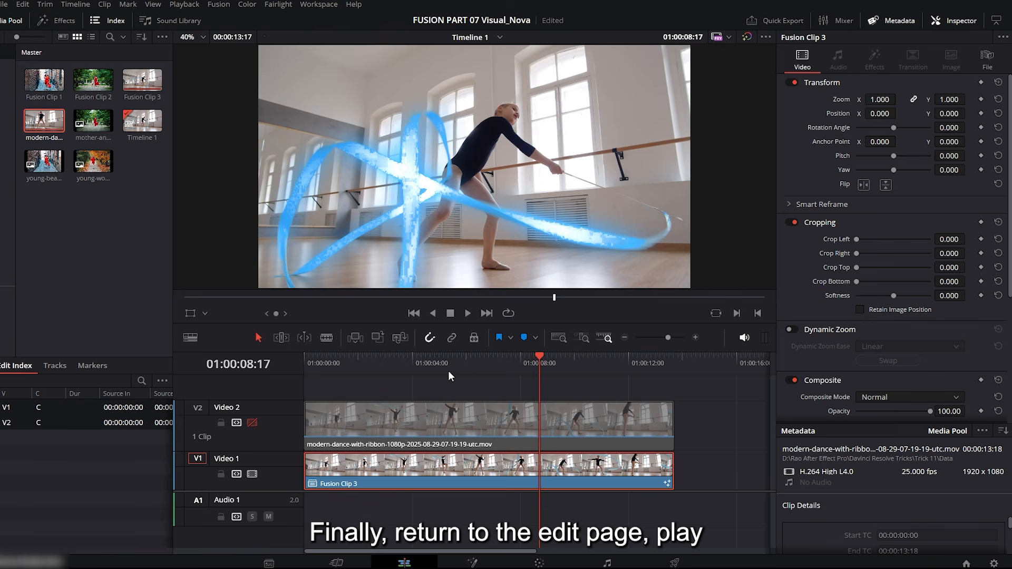
click(478, 364)
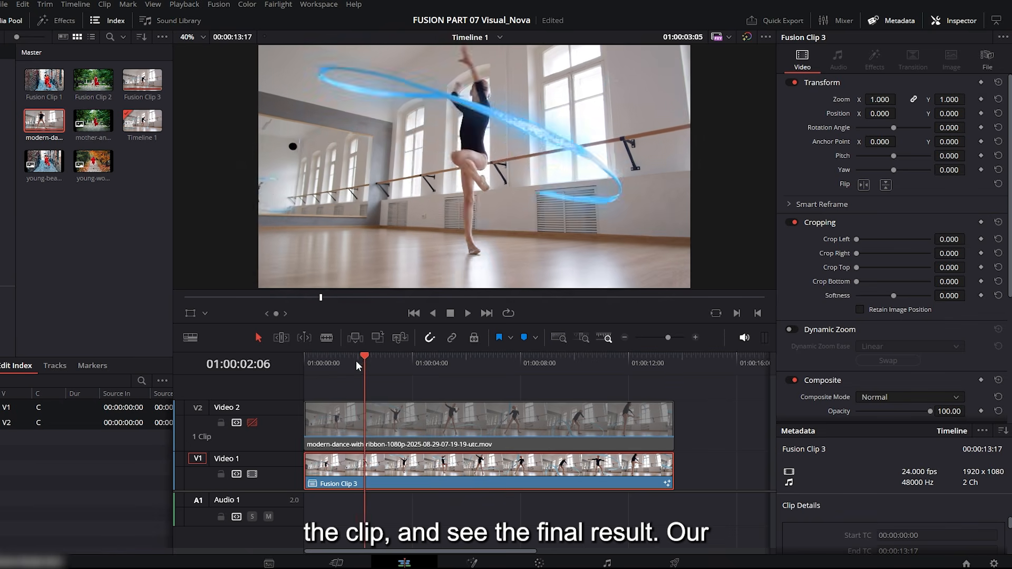